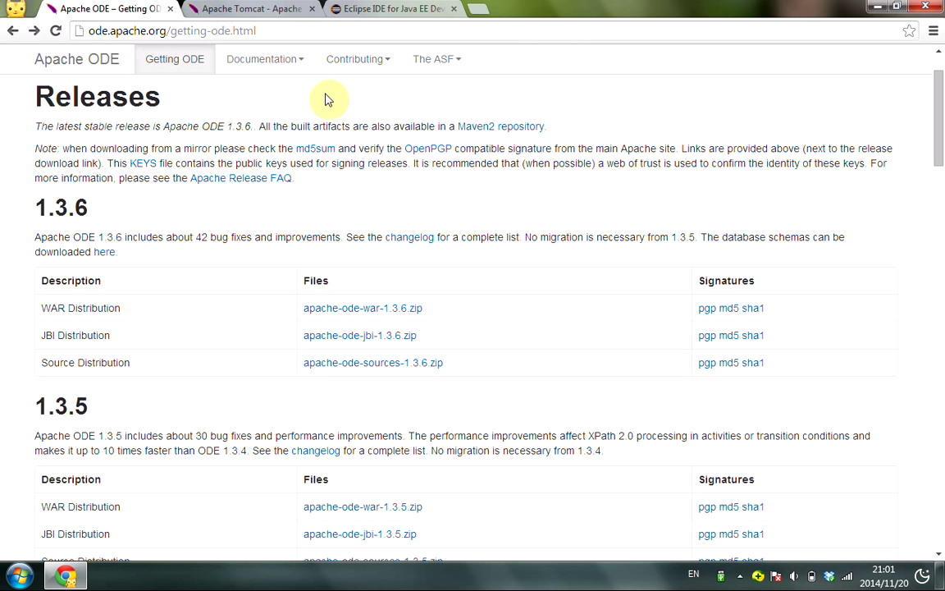
- Open the download mirrors page for the Apache ODE 1.3.6 WAR distribution, apache-ode-war-1.3.6.zip
click(244, 30)
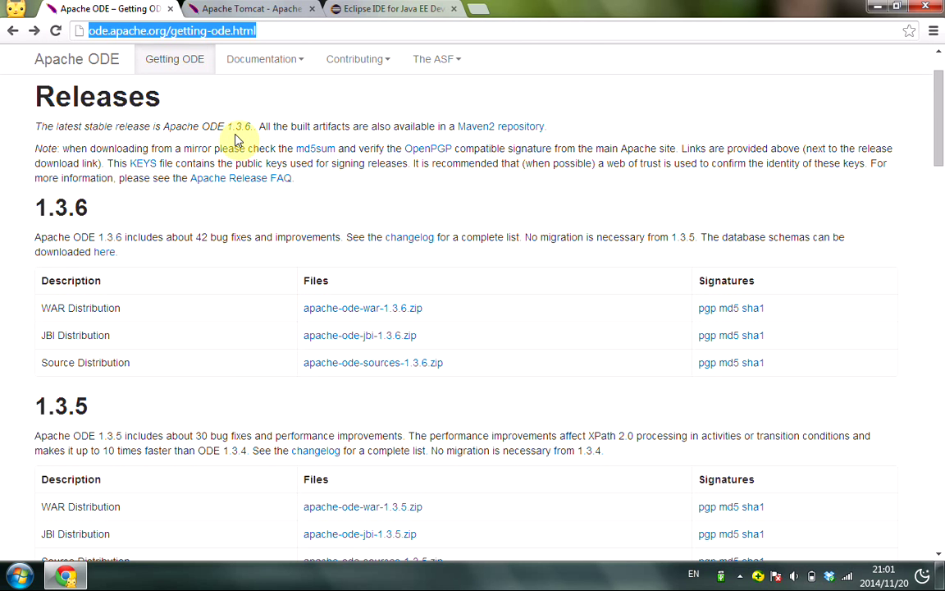
drag(36, 203, 89, 206)
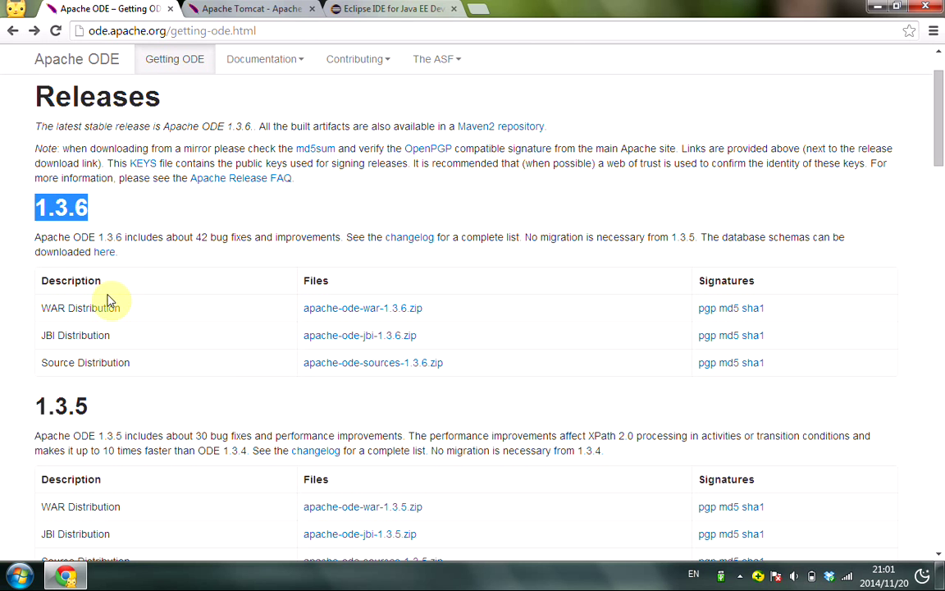
click(330, 320)
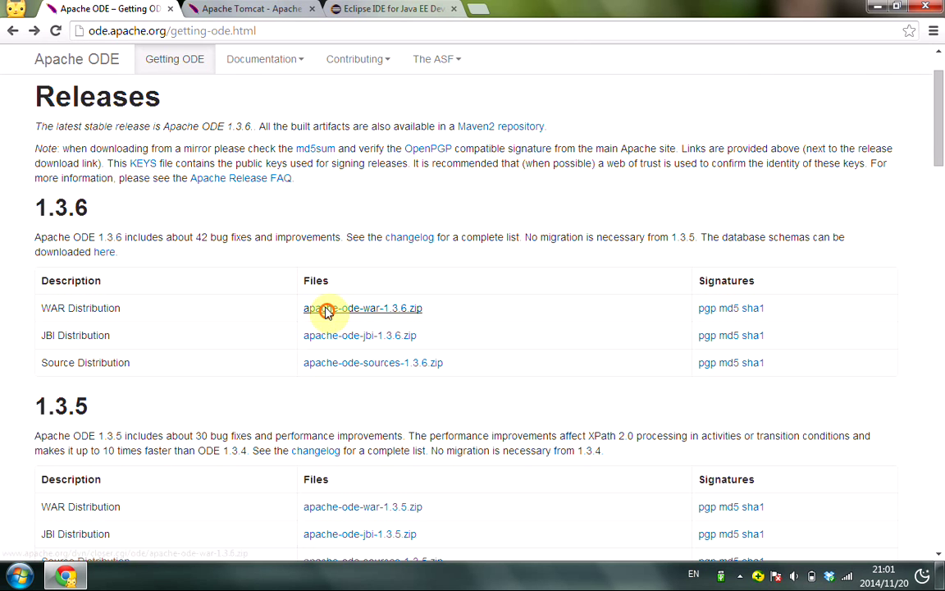
click(328, 310)
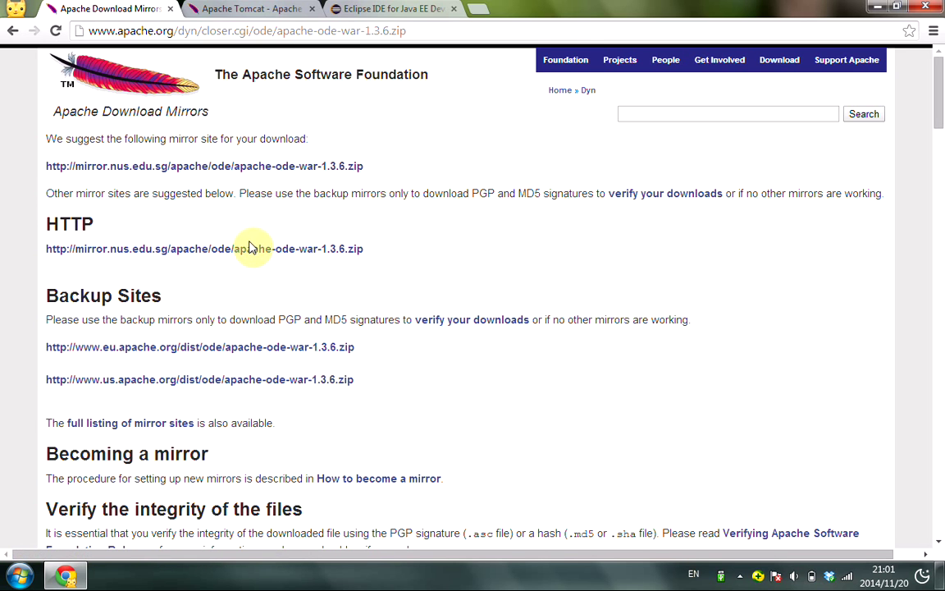
- Start downloading the Tomcat 6.0.41 32-bit/64-bit Windows Service Installer from the Tomcat 6.0 download page
click(279, 11)
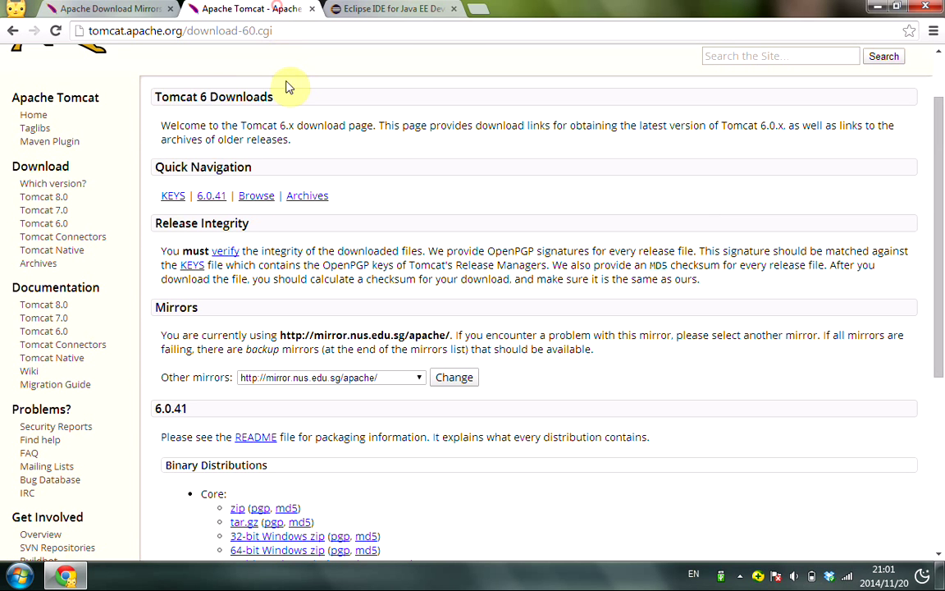
scroll(297, 79, up, 2)
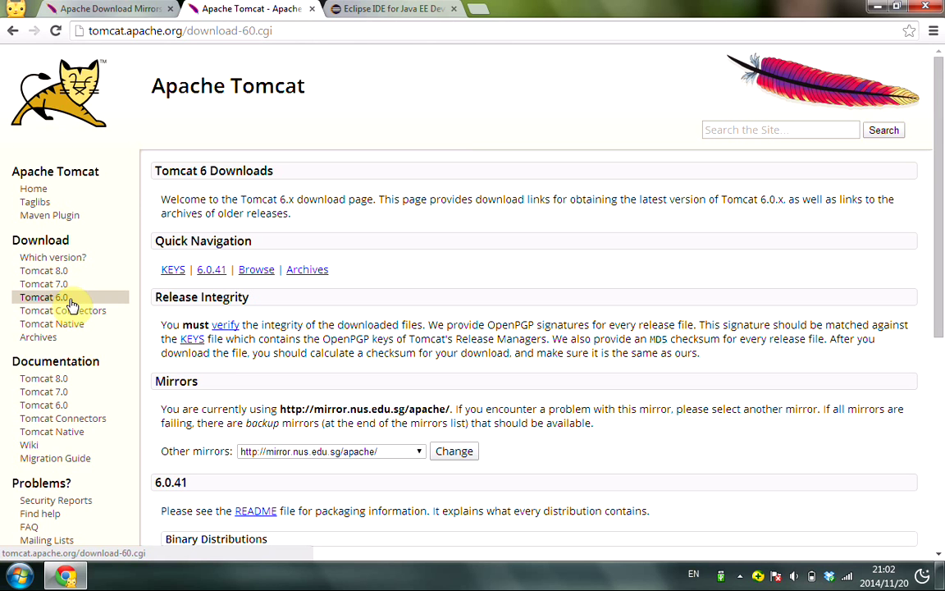
click(70, 304)
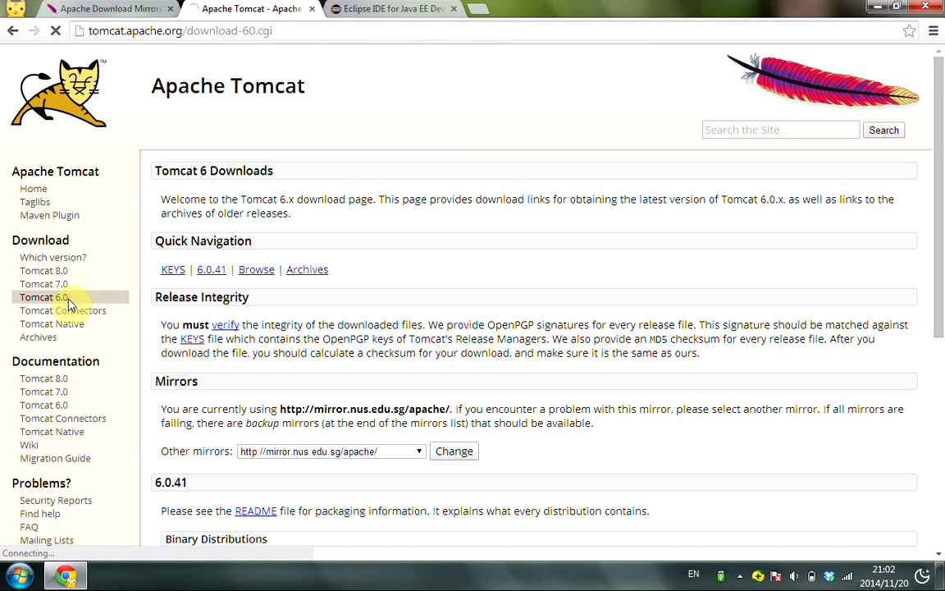
scroll(240, 361, down, 3)
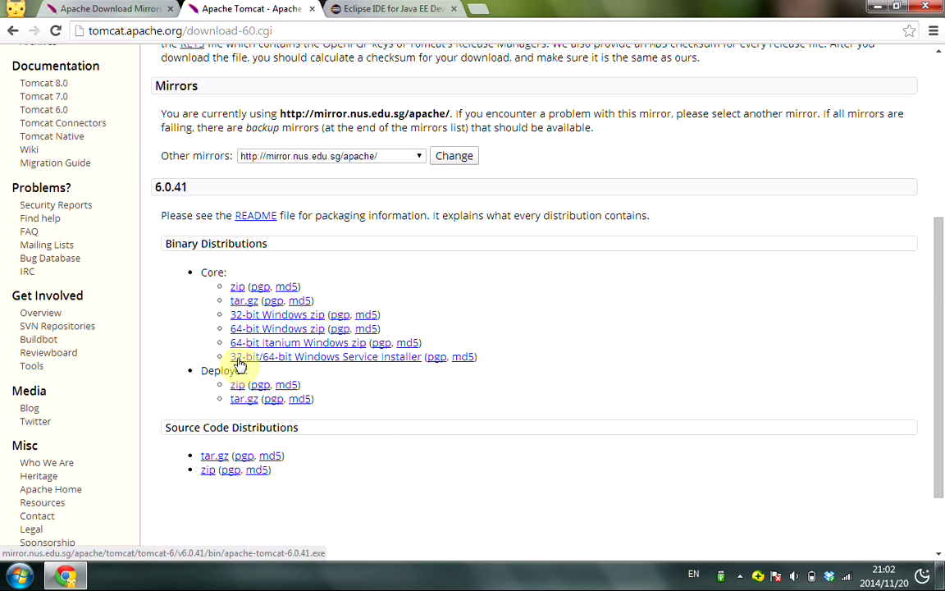
click(396, 363)
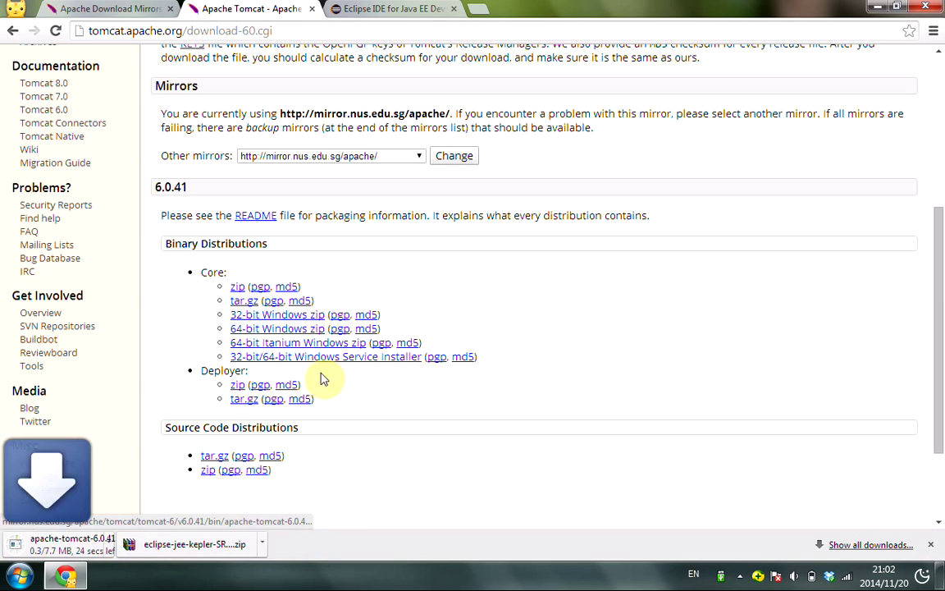
- Cancel the running download of apache-tomcat-6.0.41.exe
click(149, 543)
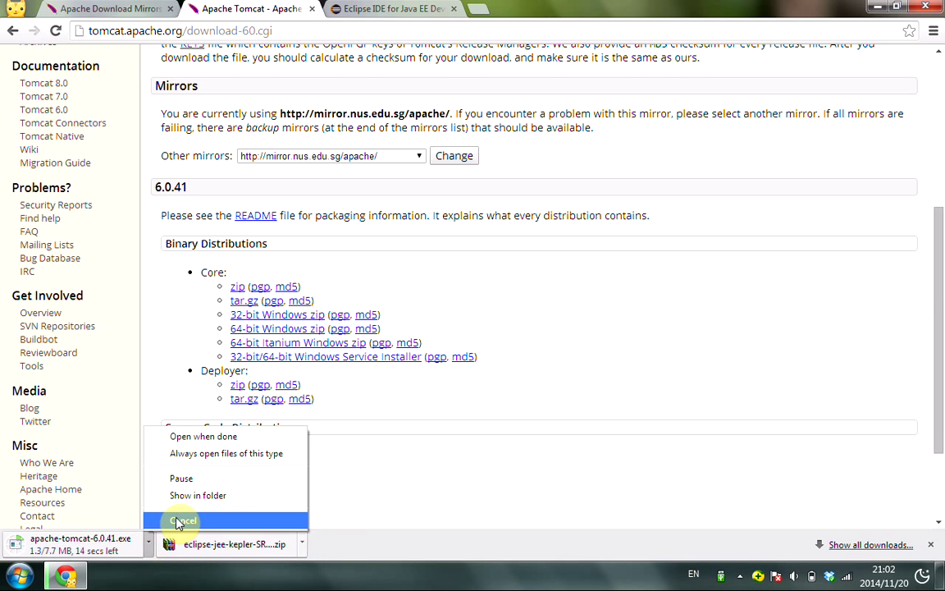
click(180, 521)
scroll(182, 359, up, 1)
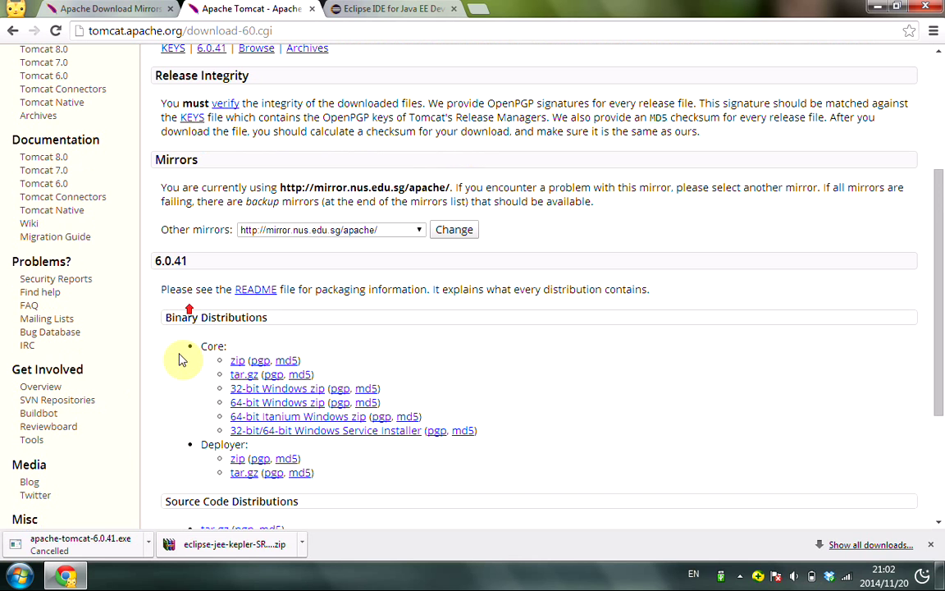
scroll(185, 370, down, 1)
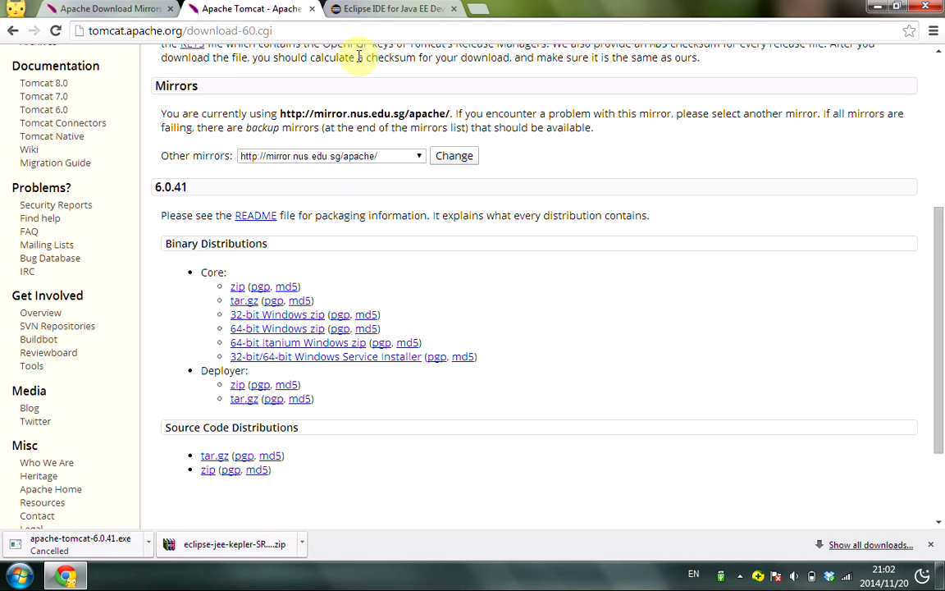
- Open the mirror selection page for the Windows 64-bit Kepler SR2 package of Eclipse IDE for Java EE Developers
click(376, 11)
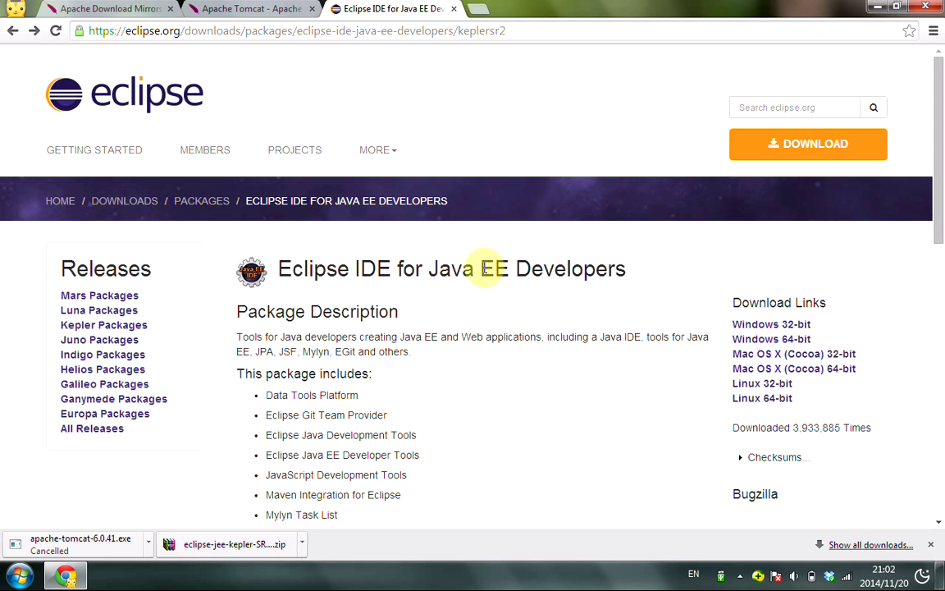
click(751, 344)
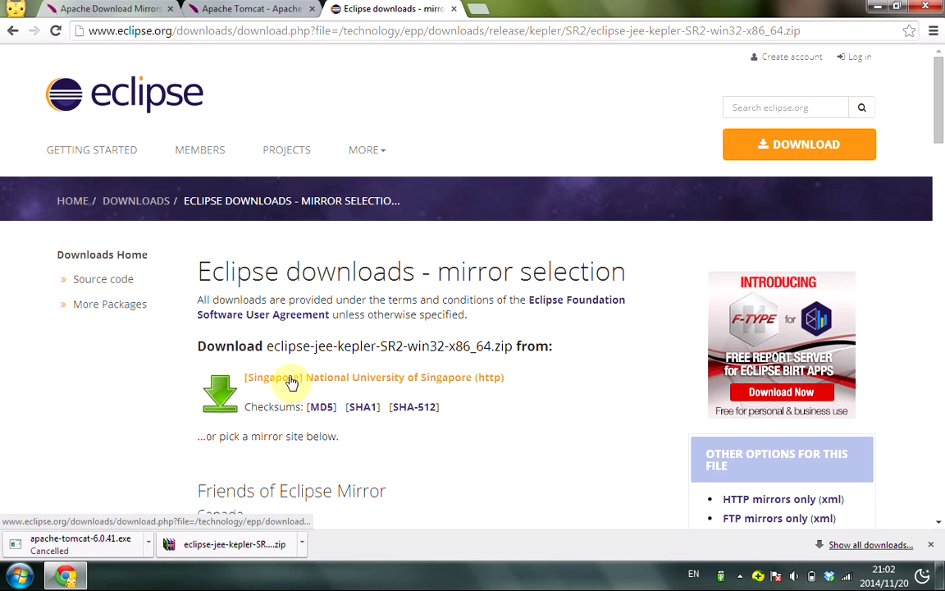
- Show the desktop and examine the Eclipse archive, the extracted Eclipse and Apache ODE folders, and the Tomcat installer
key(super+d)
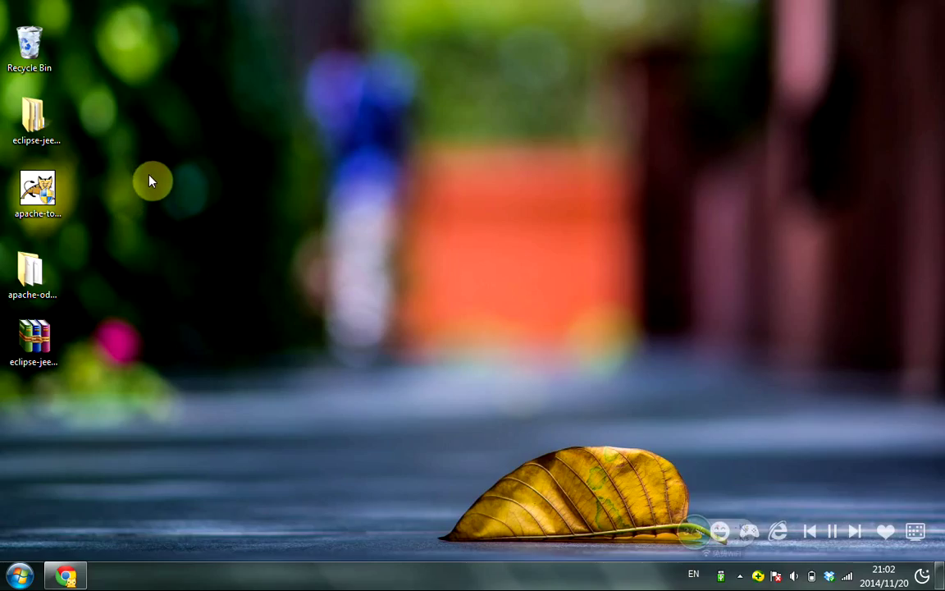
click(44, 338)
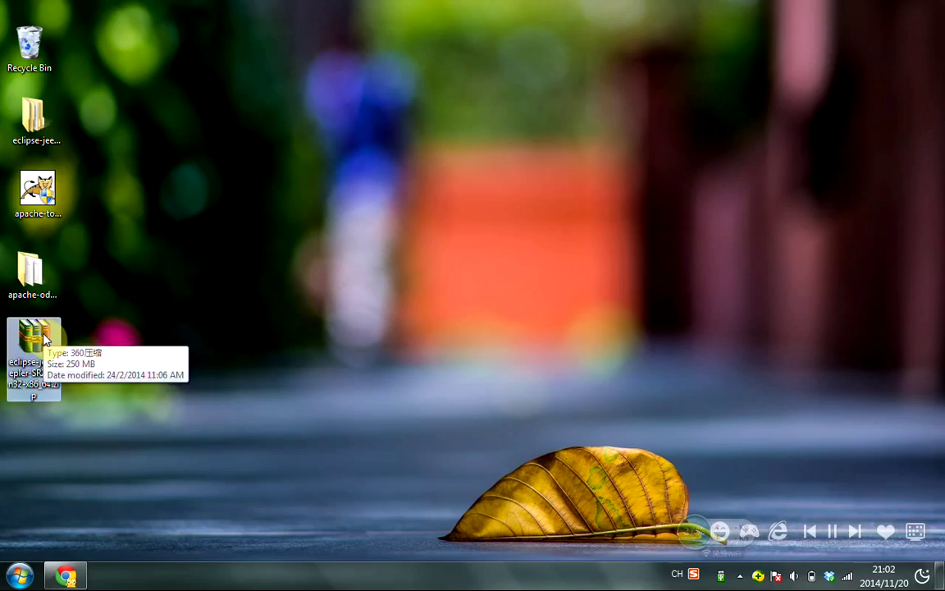
click(37, 119)
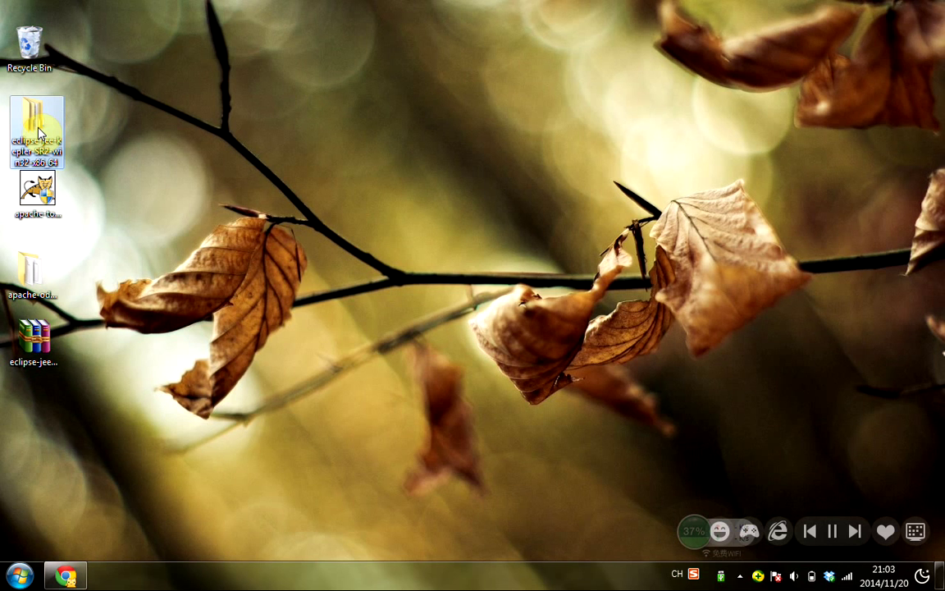
click(29, 285)
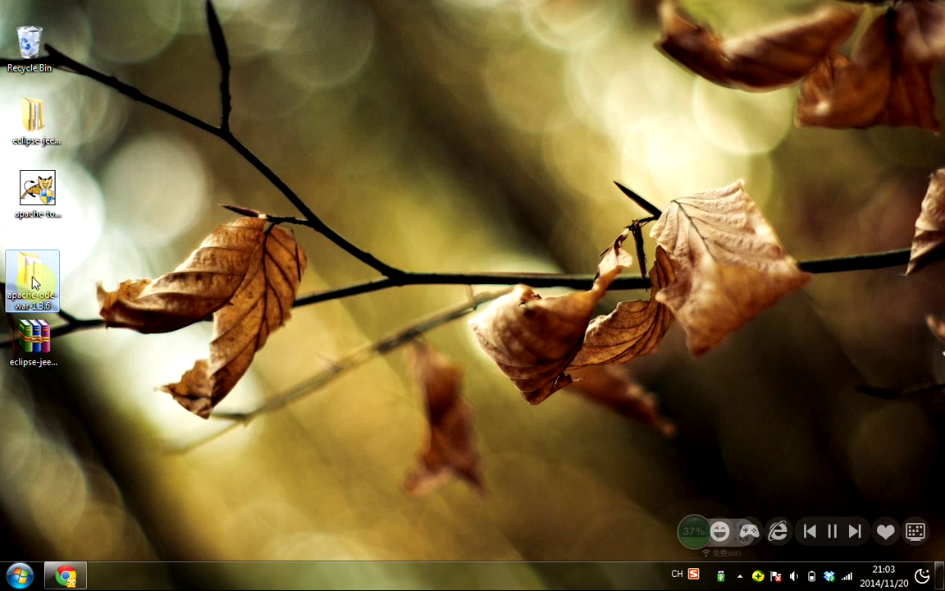
click(35, 204)
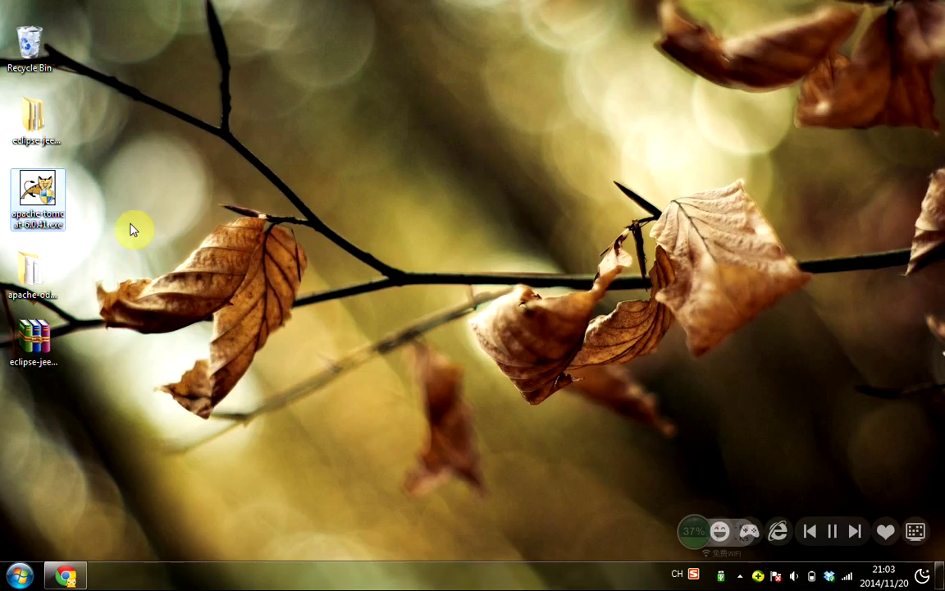
- Run the apache-tomcat-6.0.41.exe installer, accept the license agreement and keep the default components
double_click(37, 193)
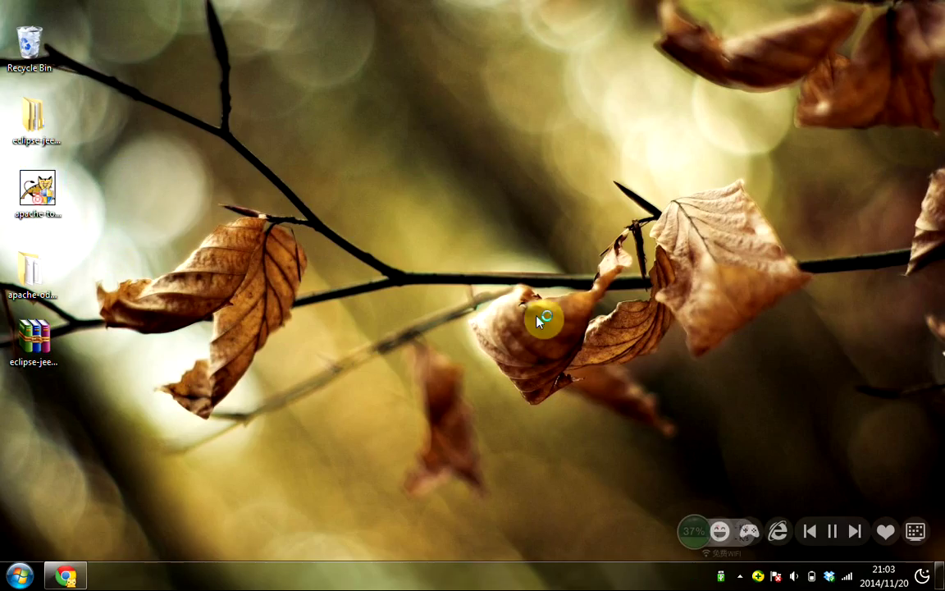
click(550, 403)
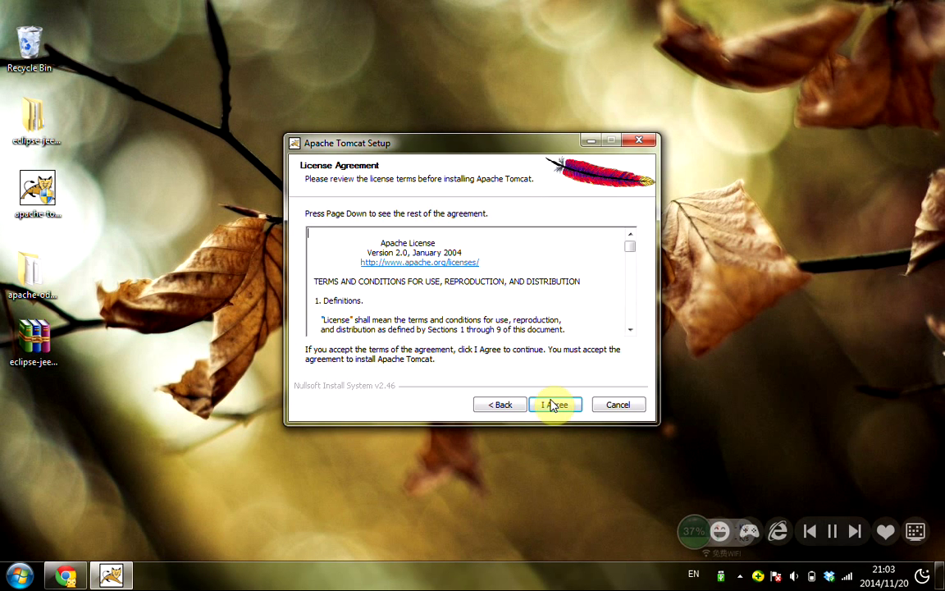
click(551, 406)
click(551, 404)
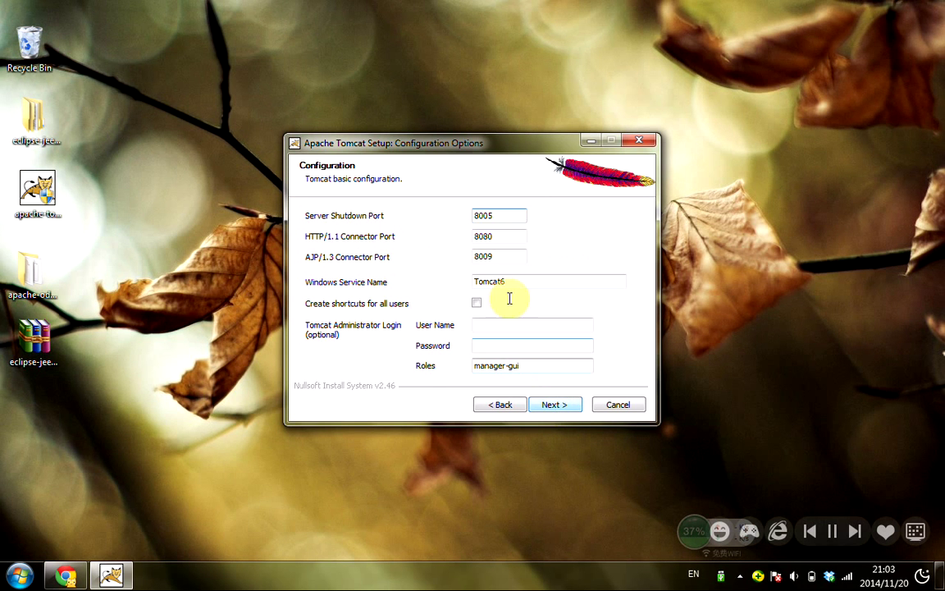
- Set Tomcat's HTTP/1.1 Connector Port to 8082 and accept the basic configuration
click(511, 237)
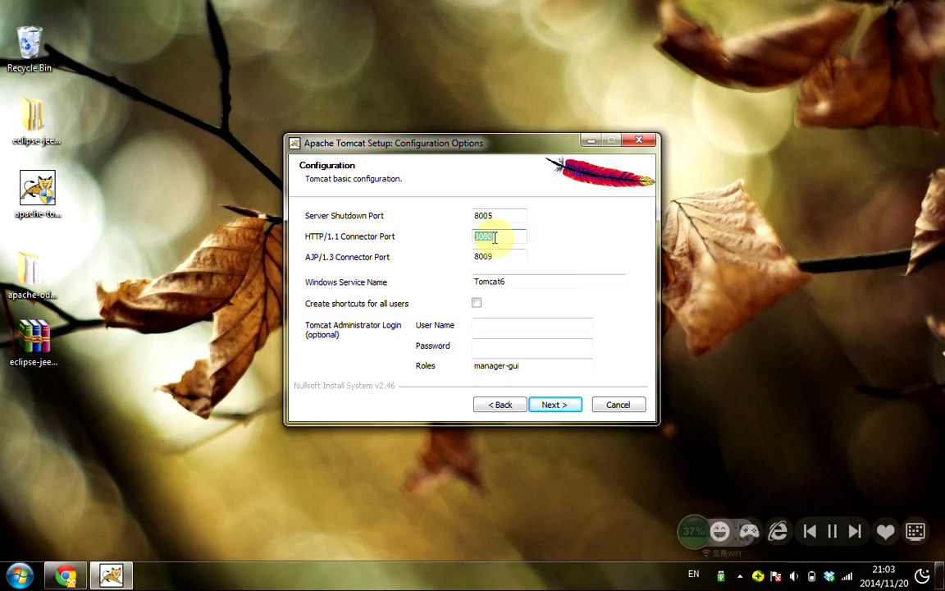
key(BackSpace)
text(2)
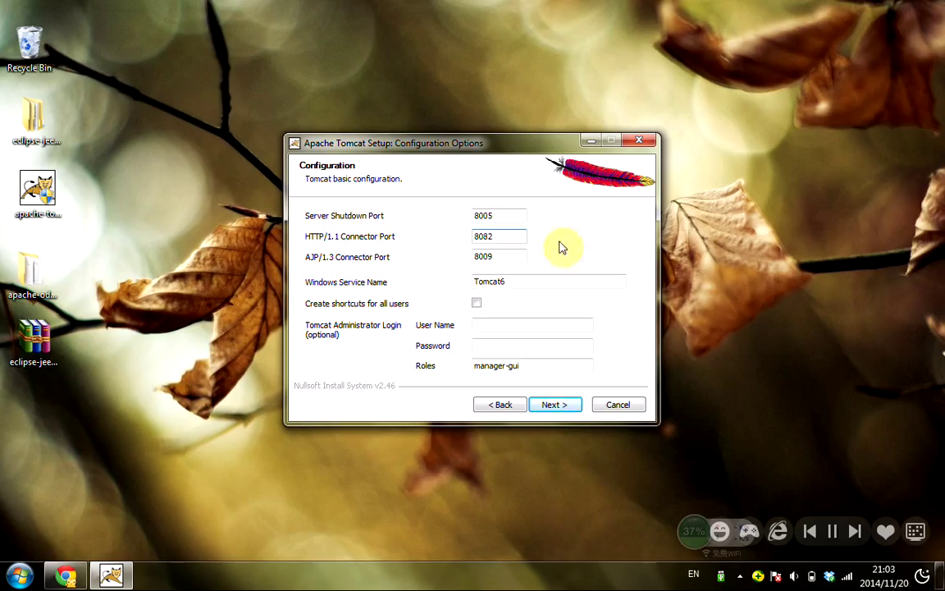
drag(502, 236, 470, 240)
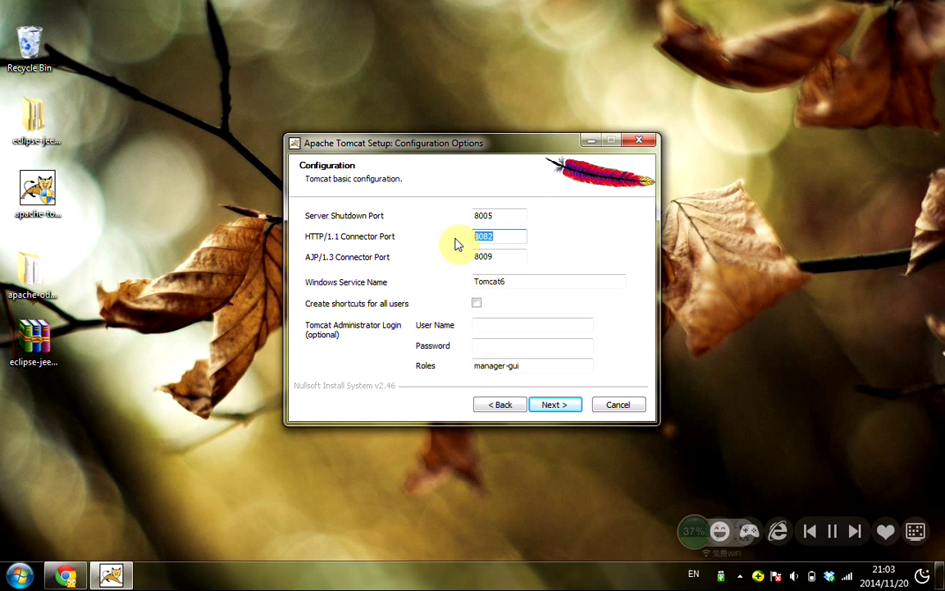
click(560, 408)
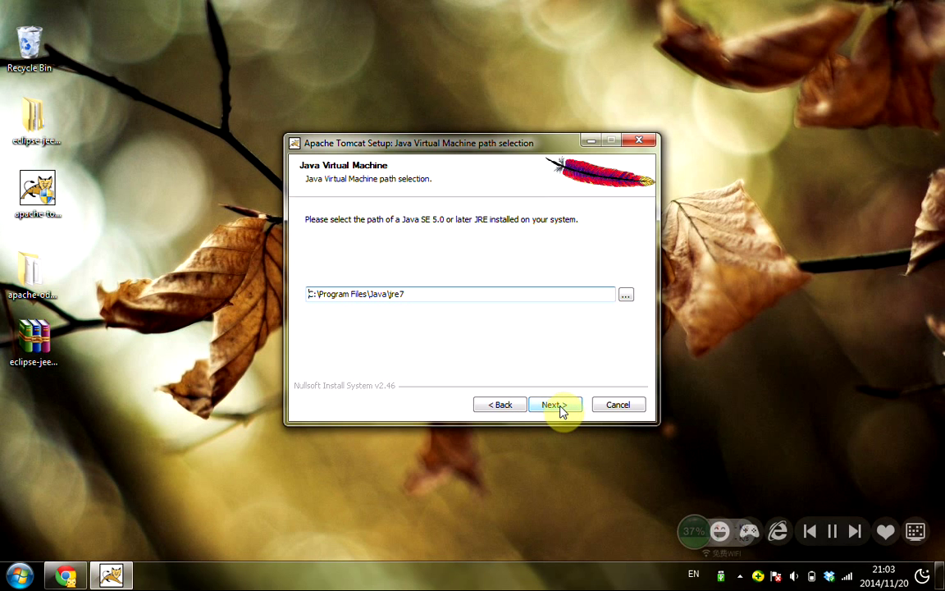
- Install Tomcat with the C:\Program Files\Java\jre7 Java path and turn off Show Readme
click(555, 405)
click(561, 407)
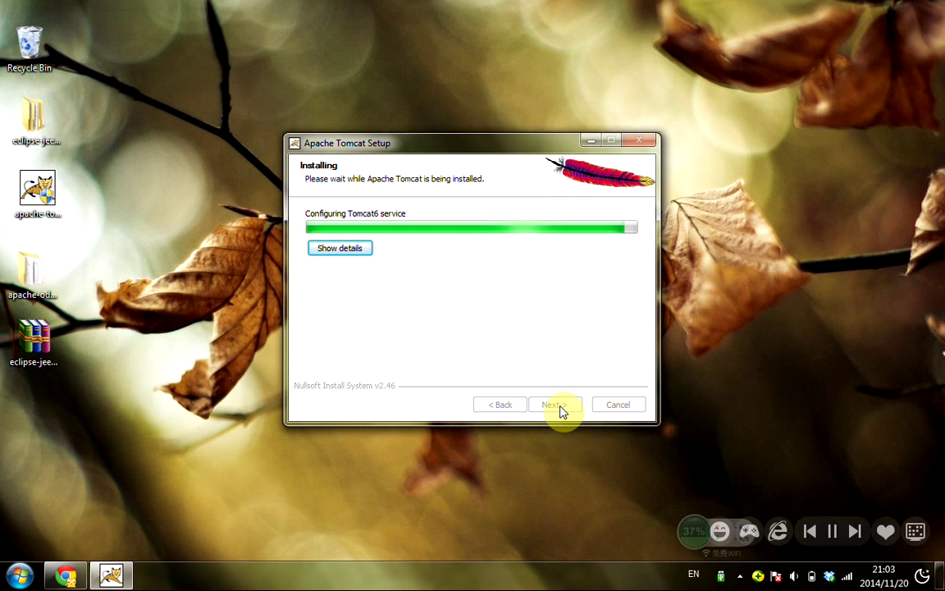
click(466, 293)
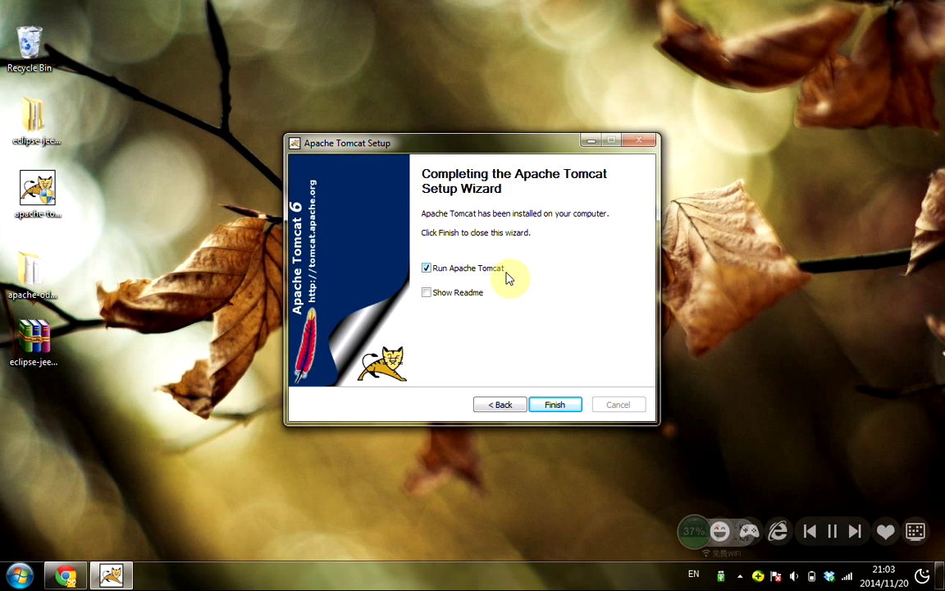
- Open the apache-ode-war-1.3.6 folder on the desktop and cut the ode.war file
click(36, 123)
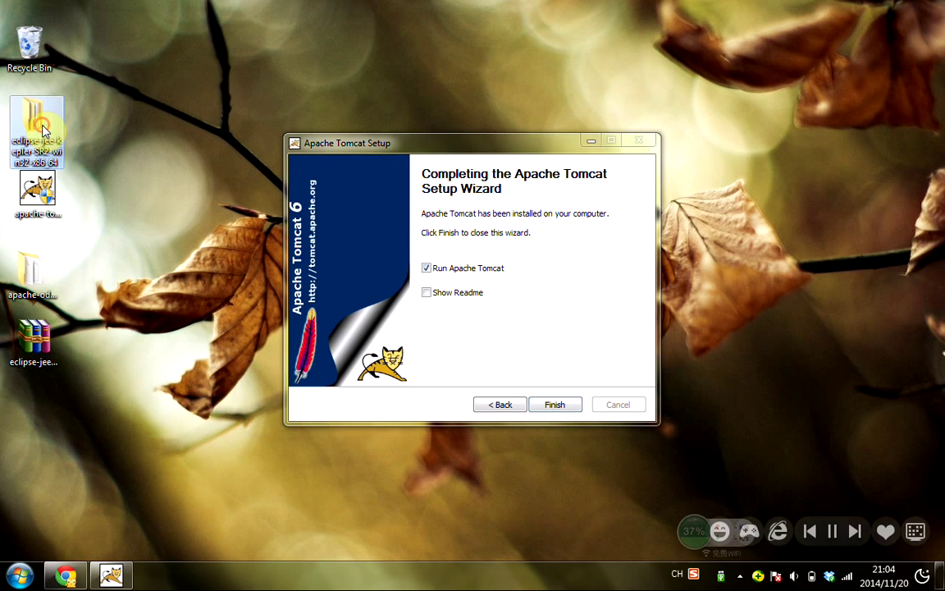
double_click(26, 275)
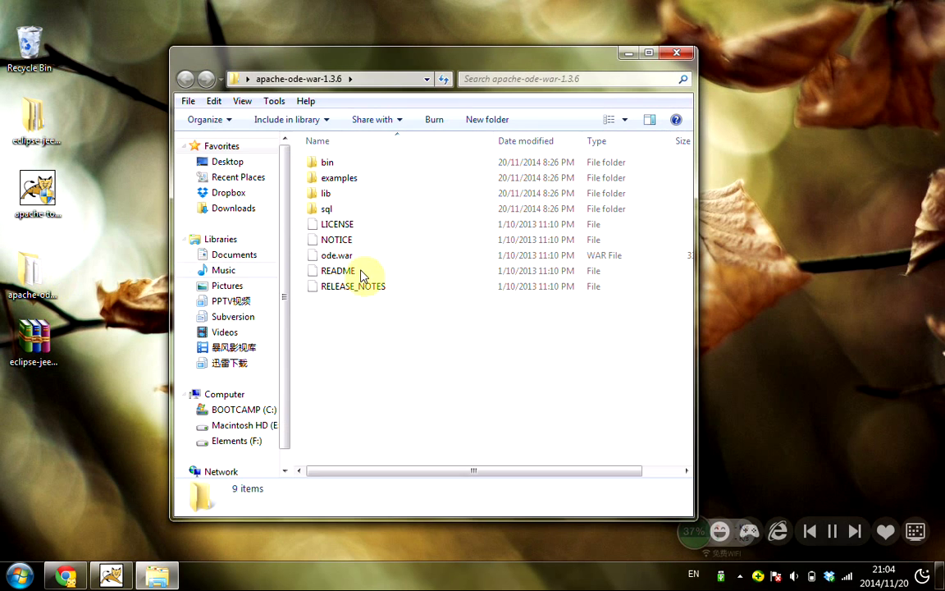
click(347, 259)
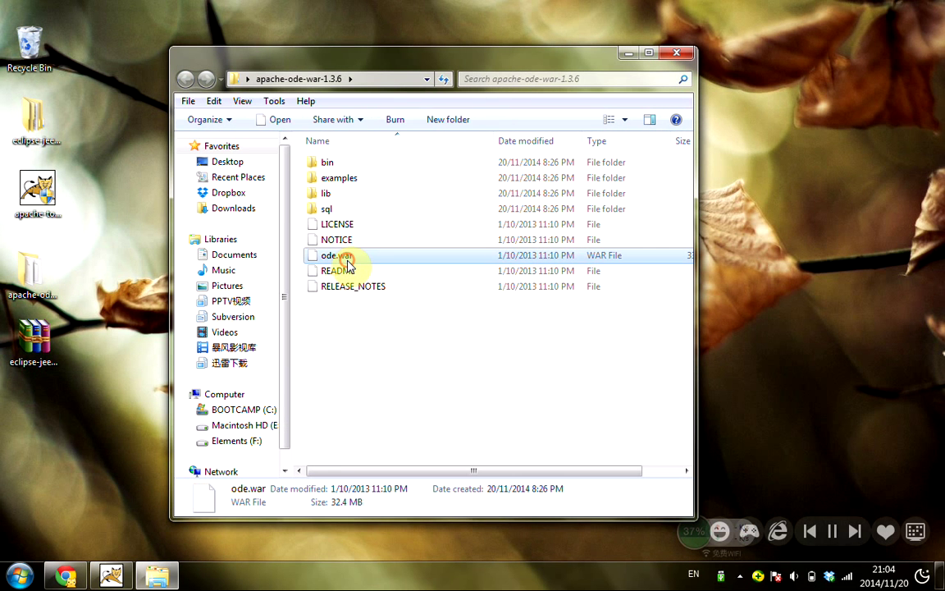
right_click(347, 258)
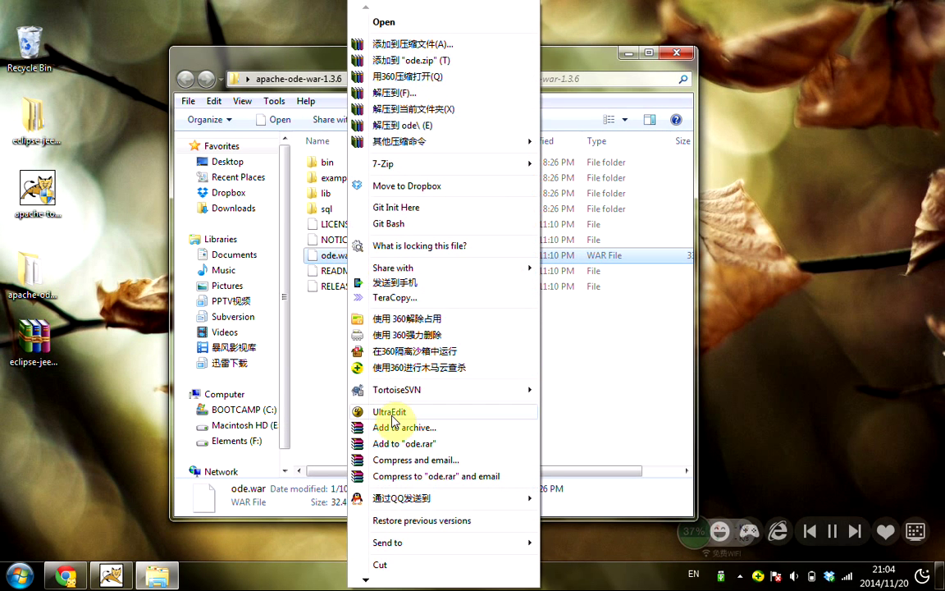
mouse_move(395, 583)
click(383, 564)
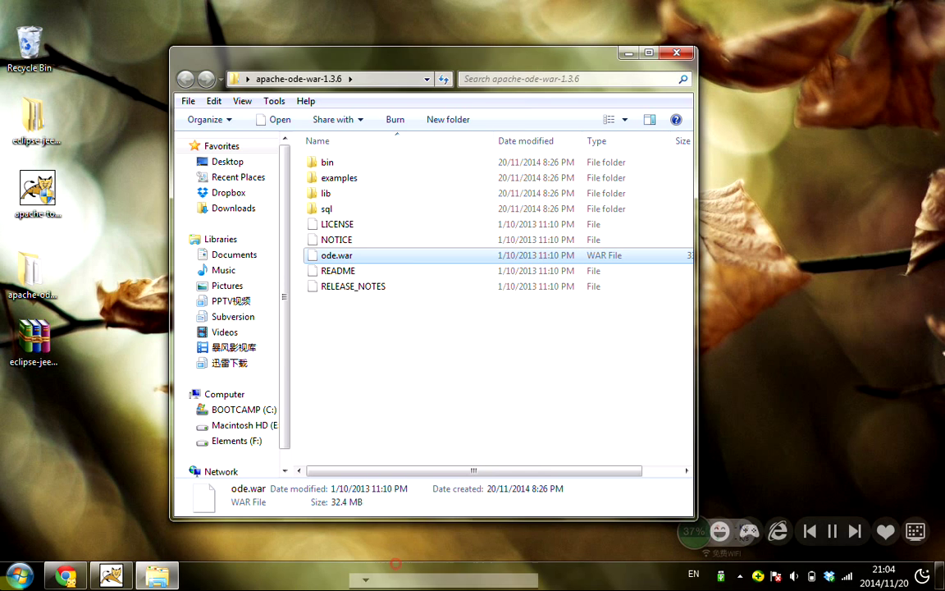
- Open the webapps folder of the Tomcat 6.0 installation under C:\Program Files\Apache Software Foundation
key(super)
text(c:)
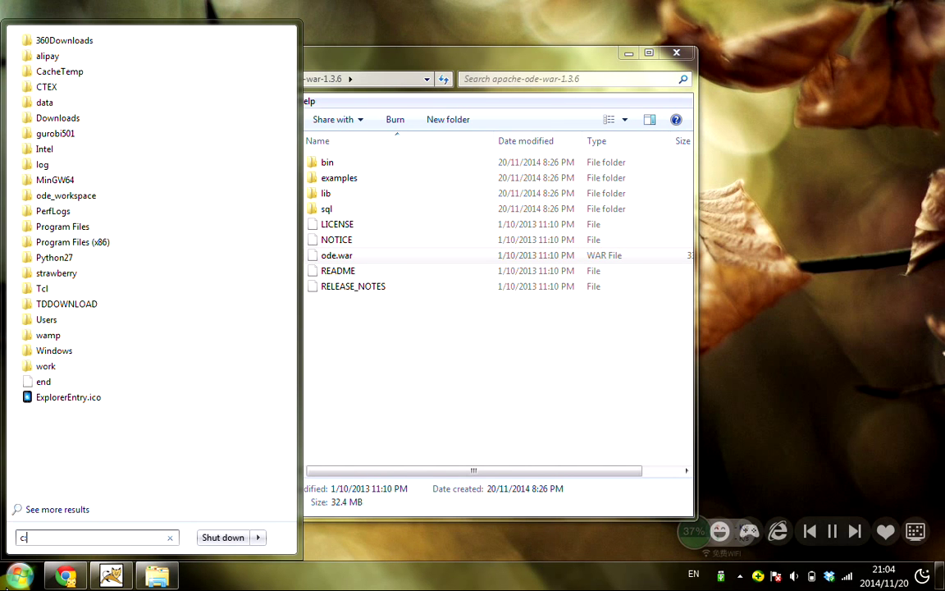
text(\program)
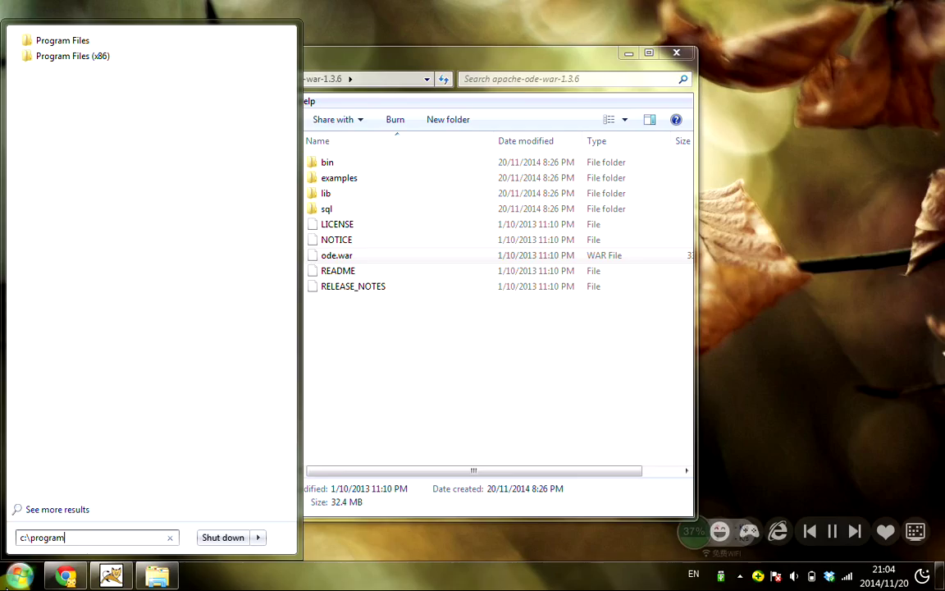
key(Down)
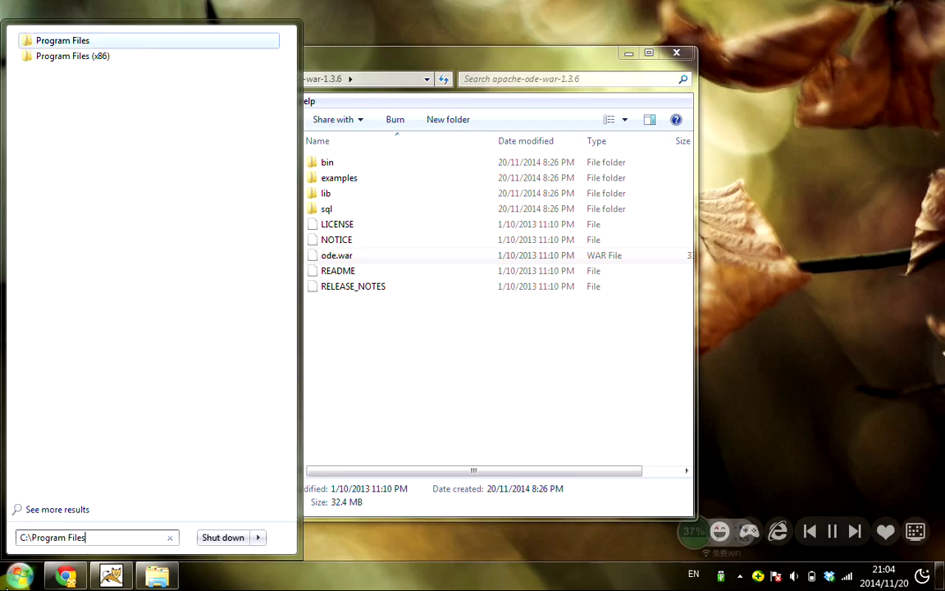
key(Return)
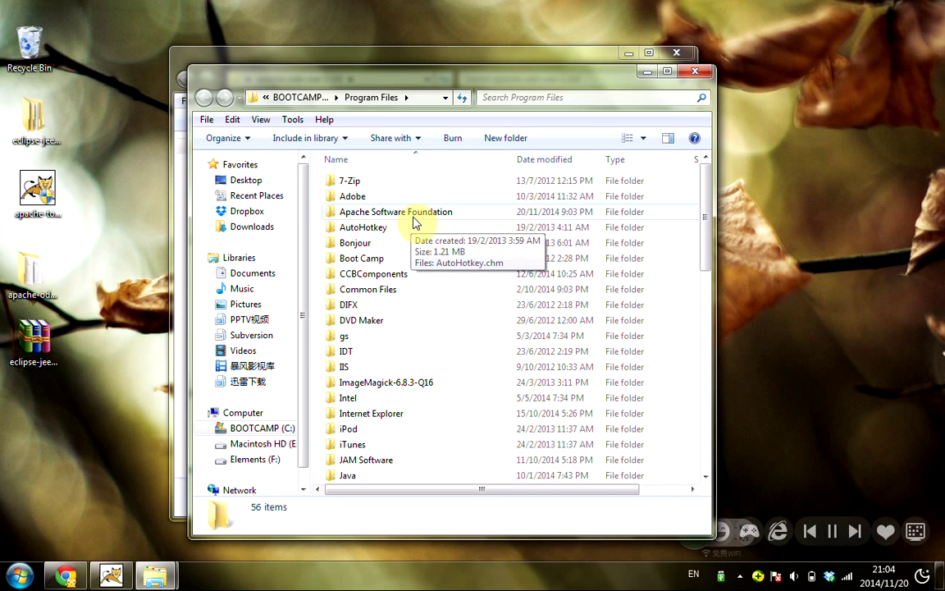
double_click(414, 212)
double_click(366, 190)
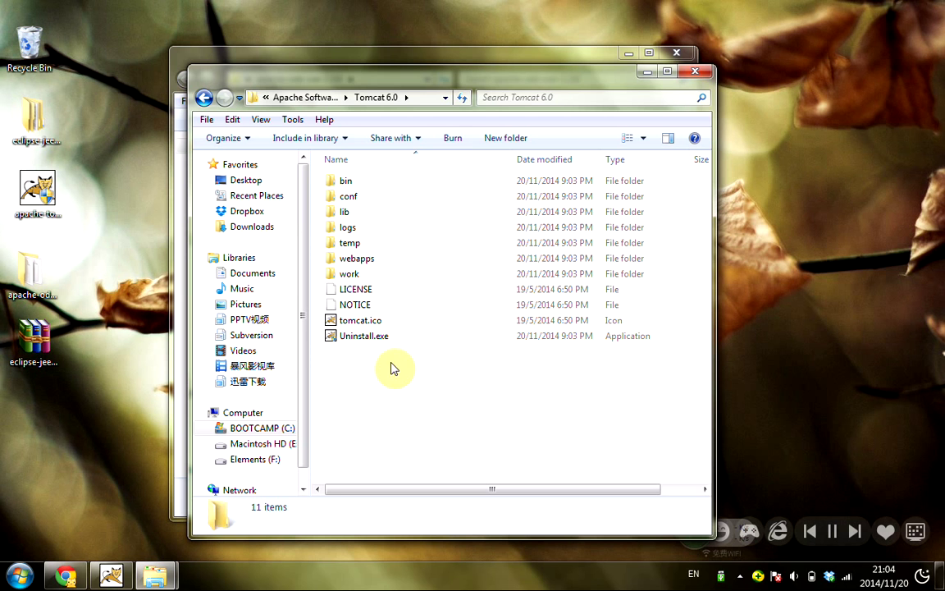
double_click(361, 259)
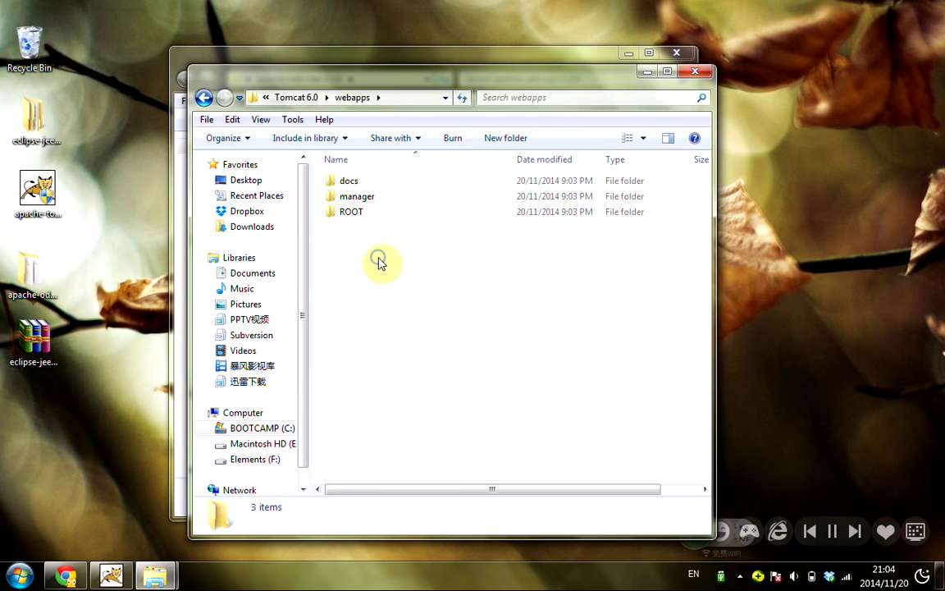
- Paste the ode.war file into Tomcat's webapps folder, granting administrator permission
right_click(379, 260)
click(425, 364)
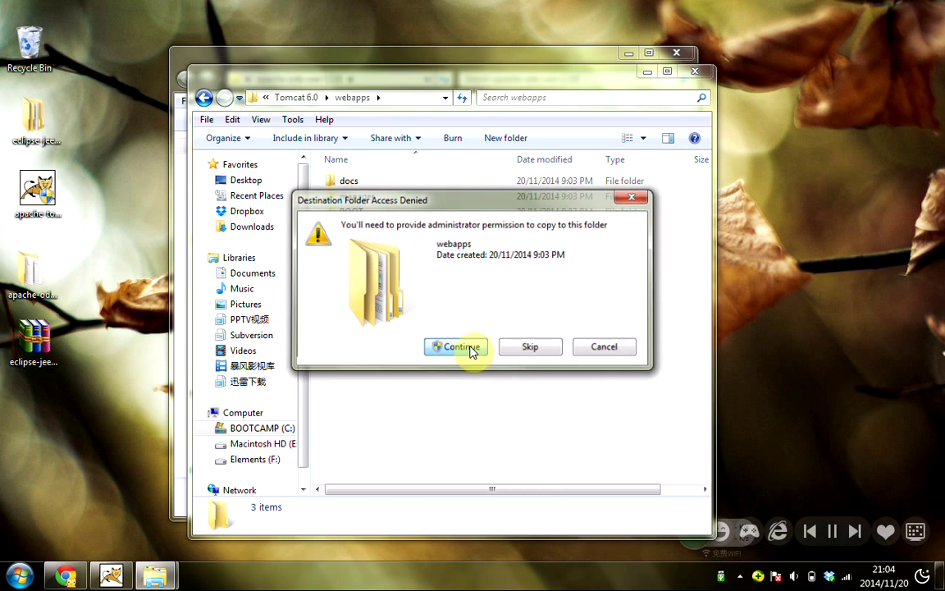
click(468, 348)
- Bring up the Apache Tomcat Setup window and finish the wizard with Run Apache Tomcat enabled
drag(394, 72, 493, 76)
click(494, 69)
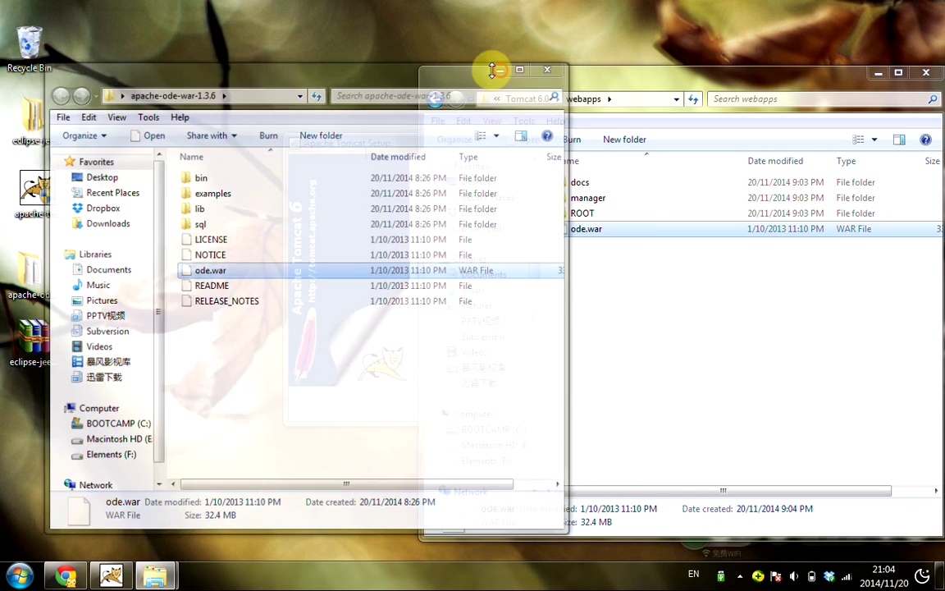
drag(376, 141, 157, 117)
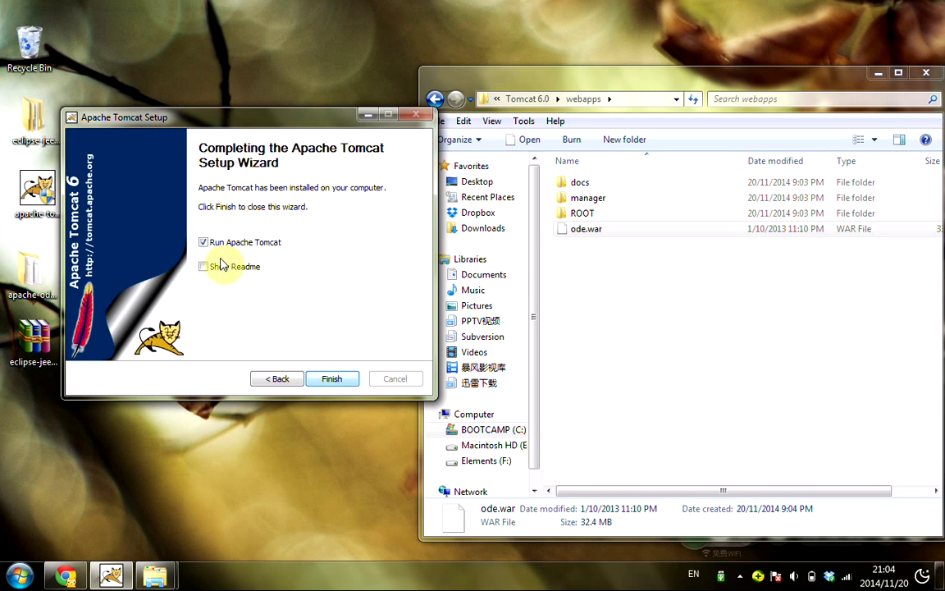
click(333, 379)
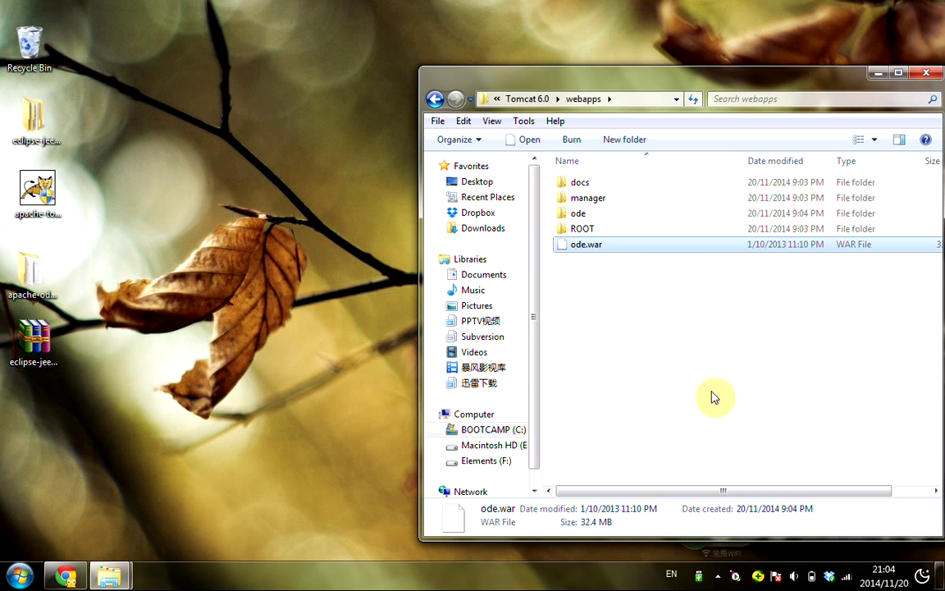
- Move the webapps folder window aside and stop the running Apache Tomcat 6.0 service
drag(724, 85, 561, 59)
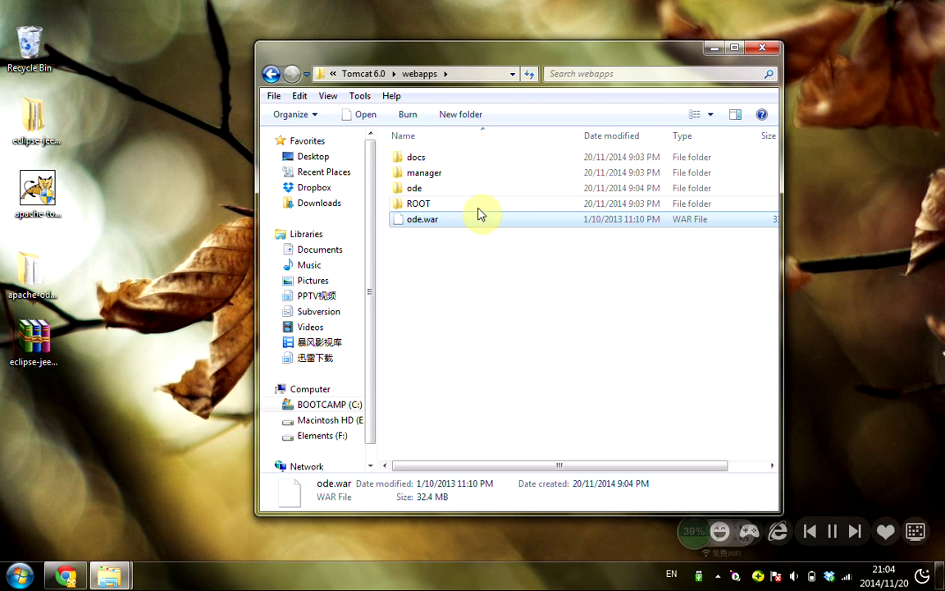
right_click(737, 579)
click(777, 512)
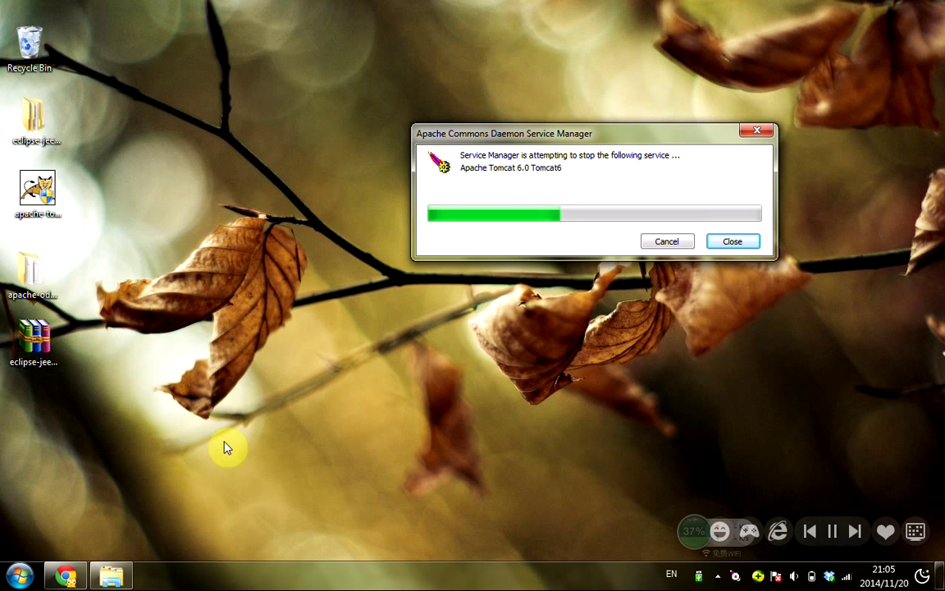
- Launch eclipse.exe from the eclipse-jee-kepler-SR2 folder on the desktop, using the suggested workspace folder
click(41, 133)
double_click(41, 134)
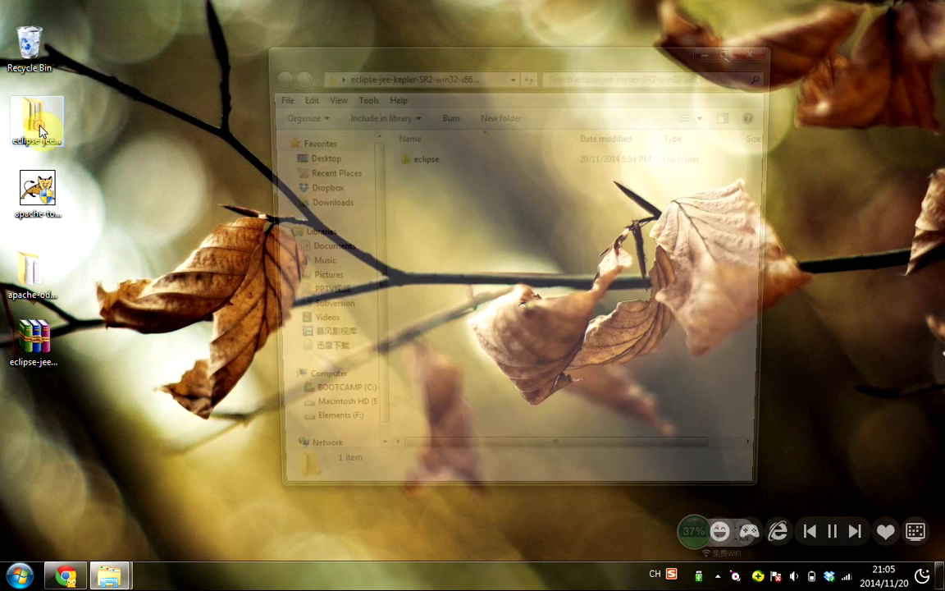
double_click(416, 157)
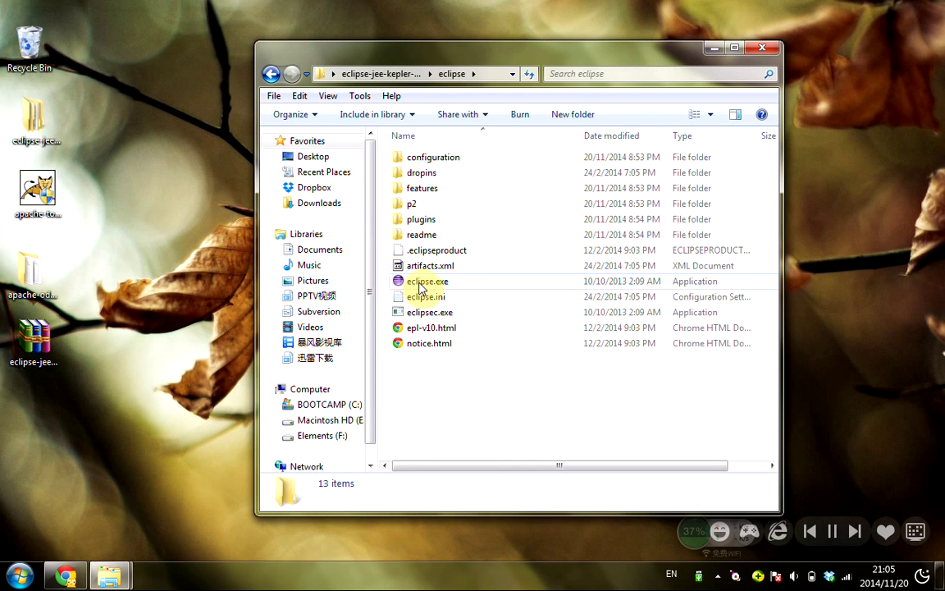
double_click(452, 282)
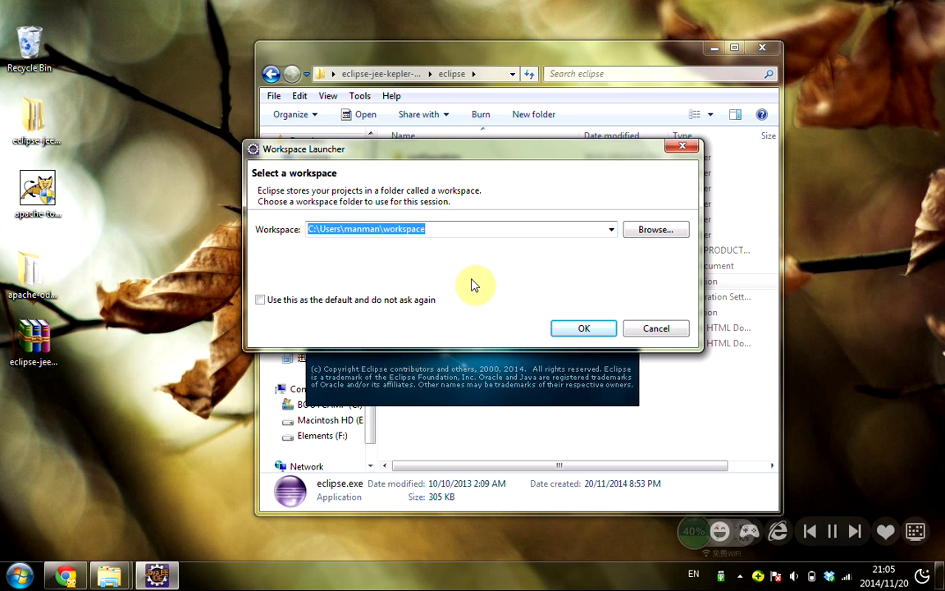
click(338, 230)
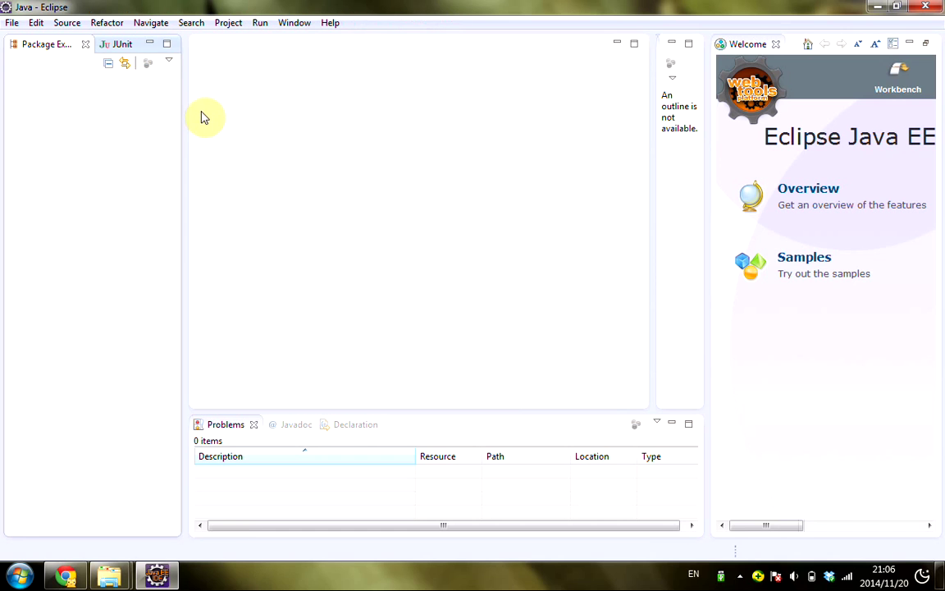
click(289, 25)
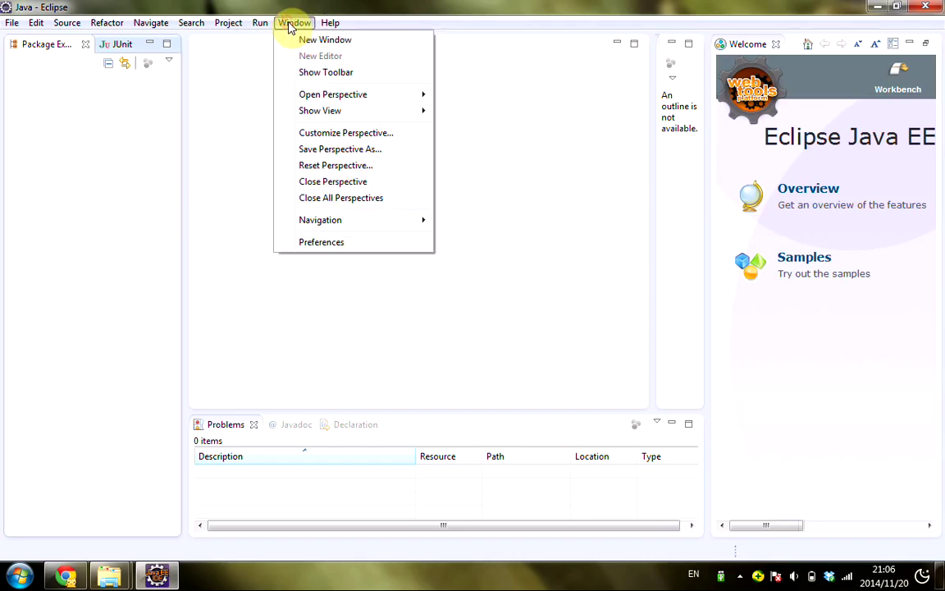
click(325, 25)
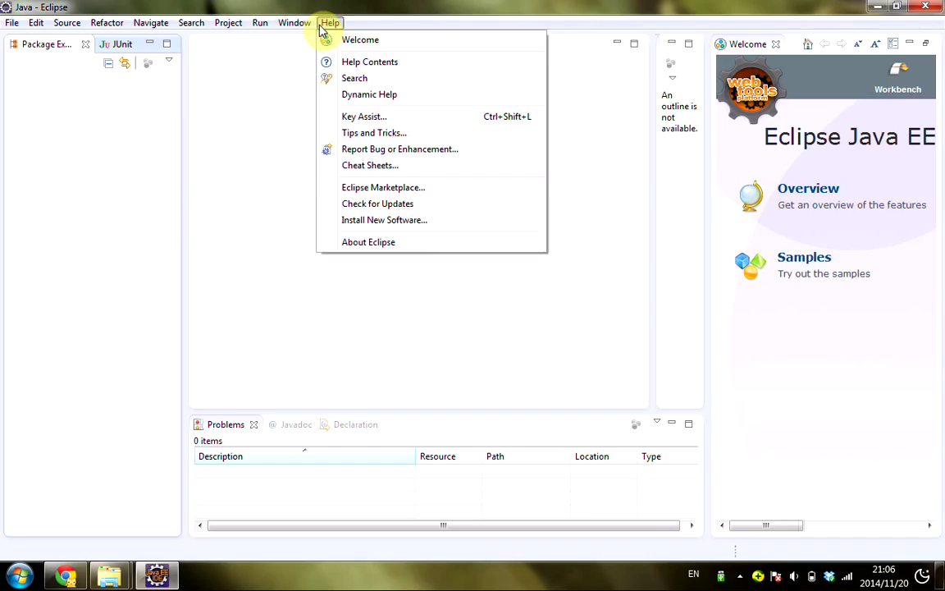
click(354, 220)
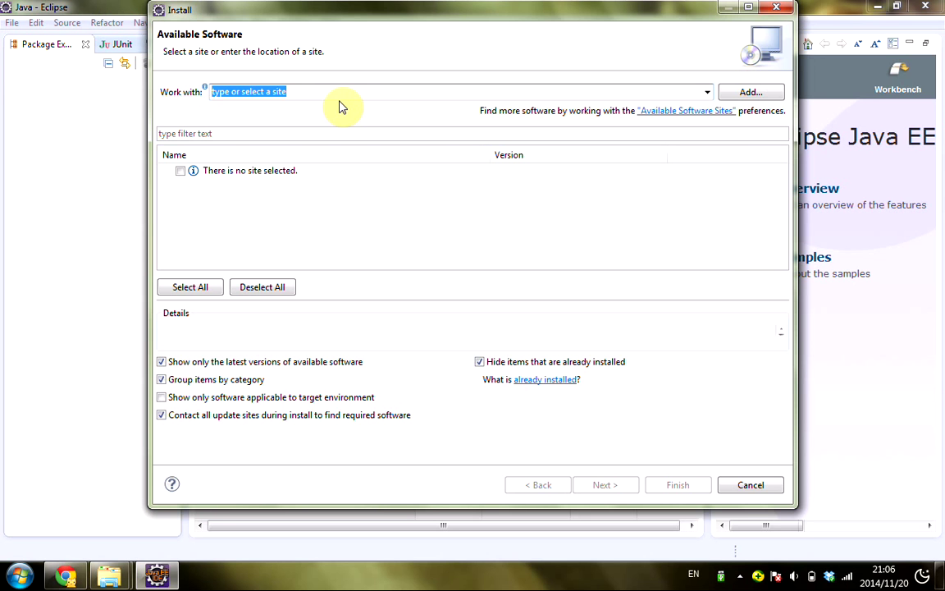
text(htt)
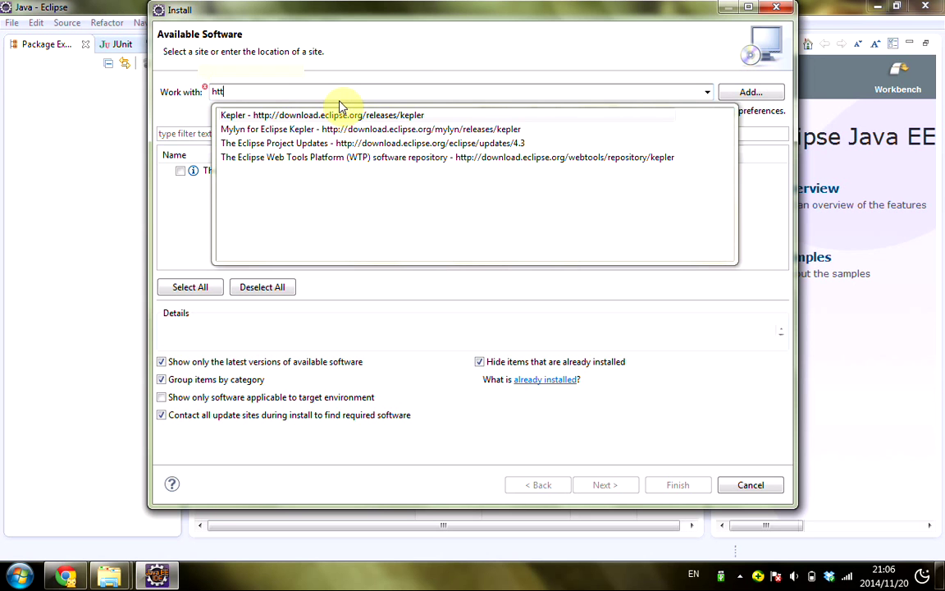
text(p://)
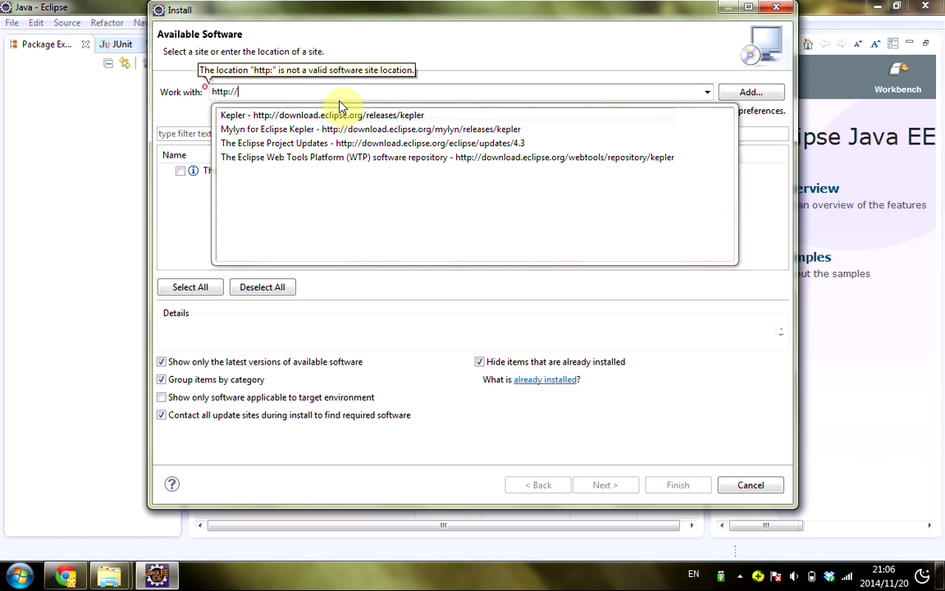
text(download.eclipse.org/bpel/site)
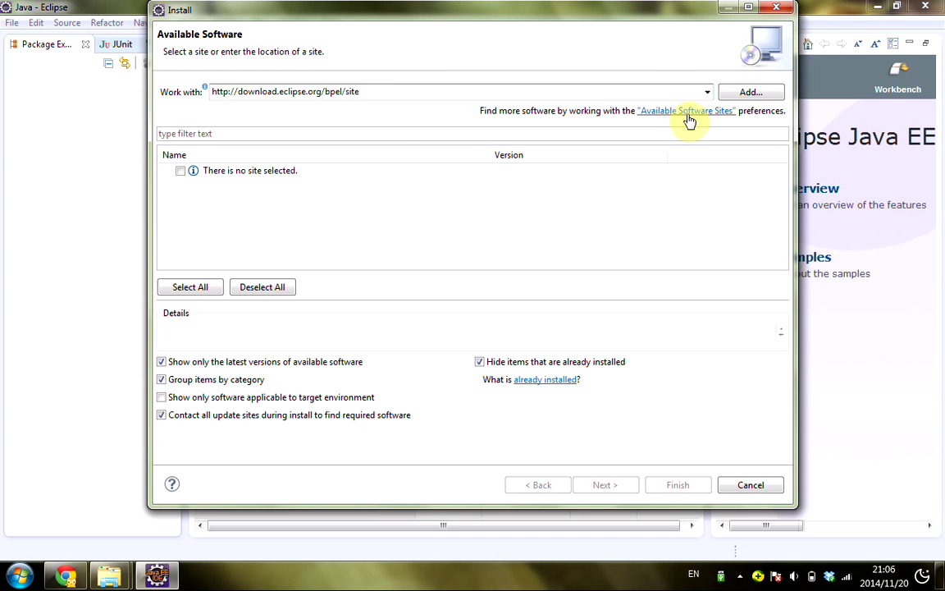
key(Return)
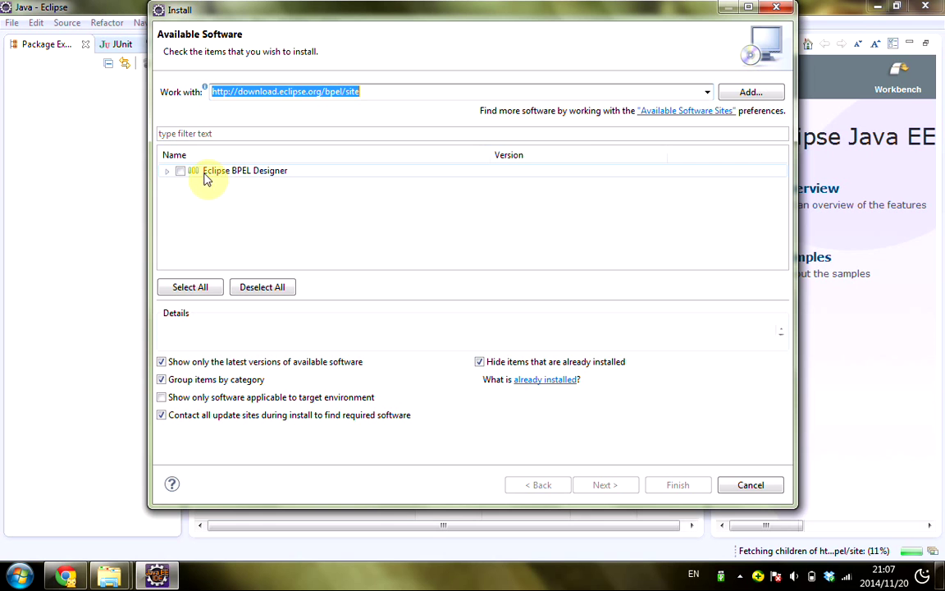
- Select the whole Eclipse BPEL Designer category with its three components and continue to the install details
click(167, 173)
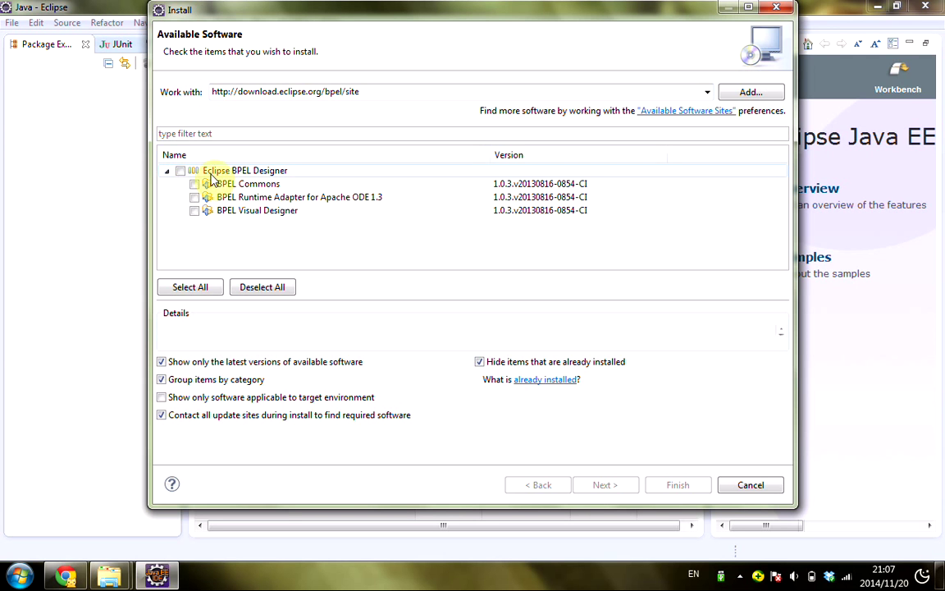
click(180, 171)
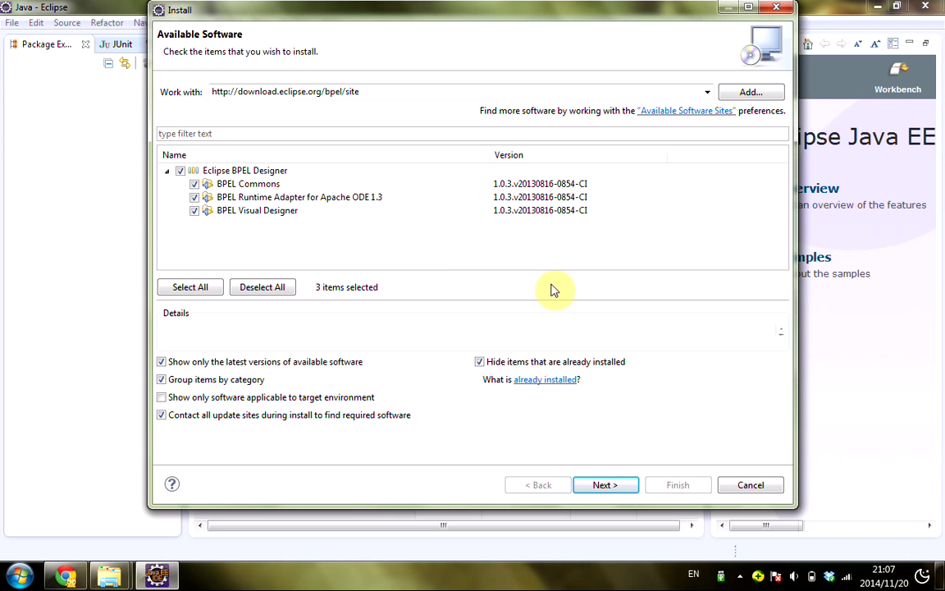
click(607, 485)
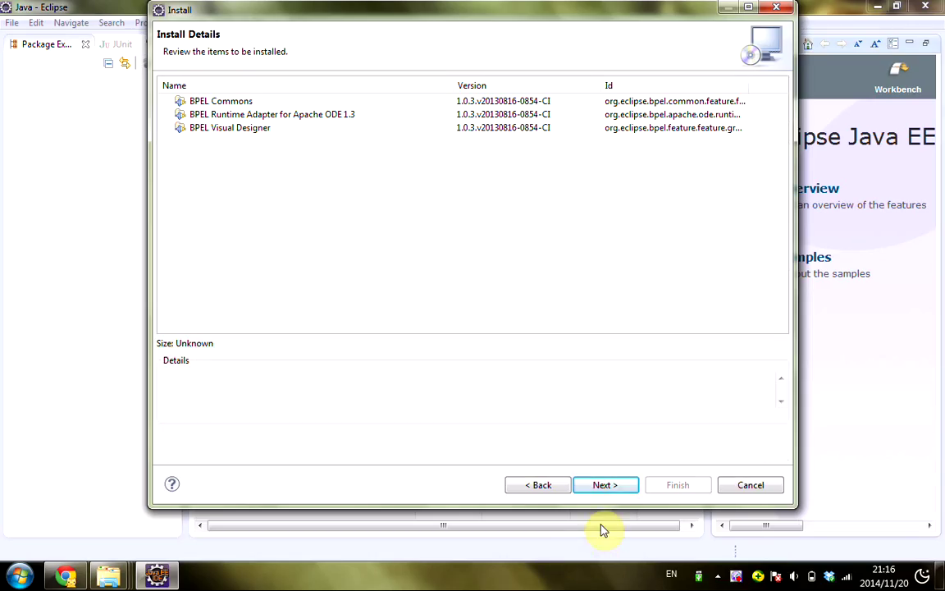
- Accept the license agreement to install the BPEL components, and restart Eclipse with the suggested workspace
click(607, 487)
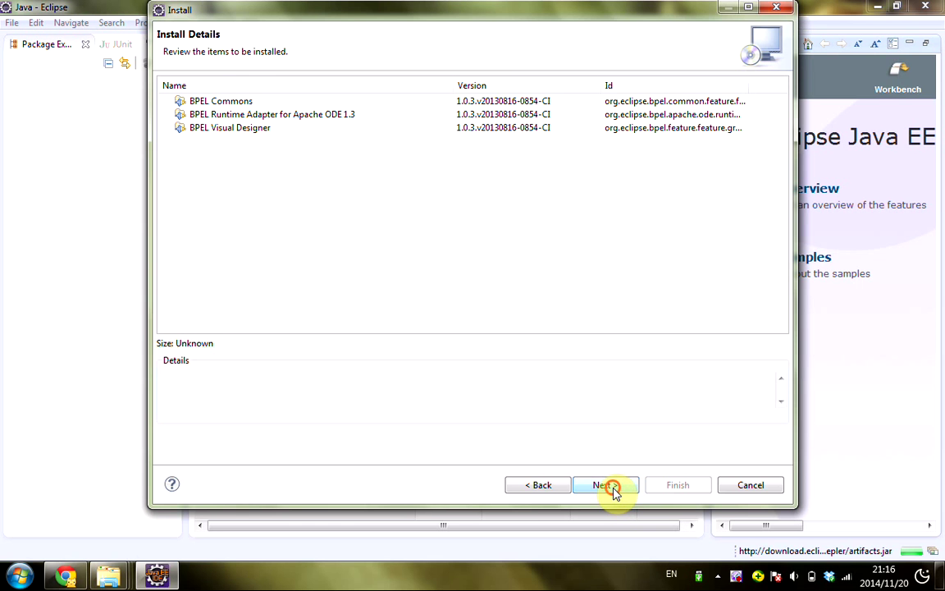
click(601, 399)
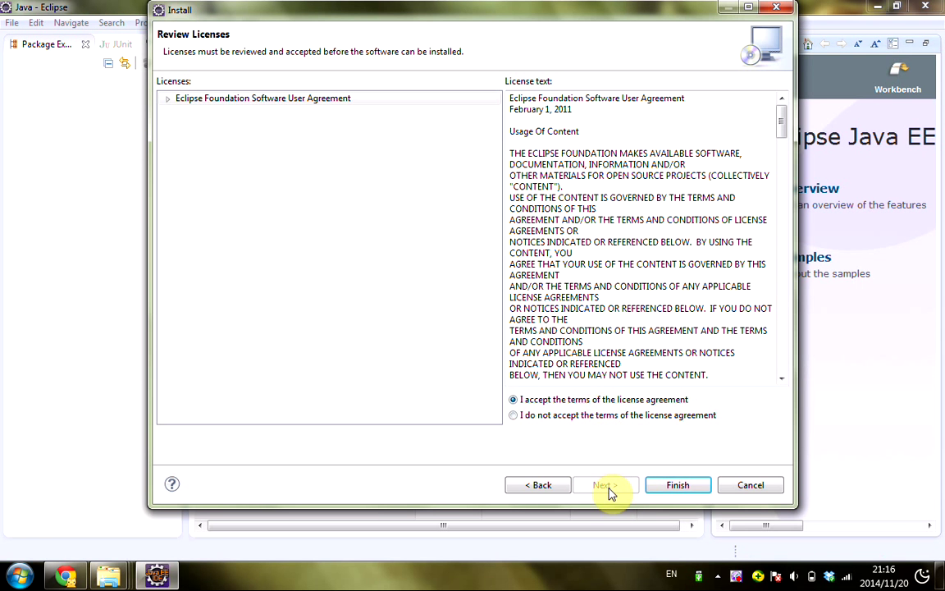
click(671, 489)
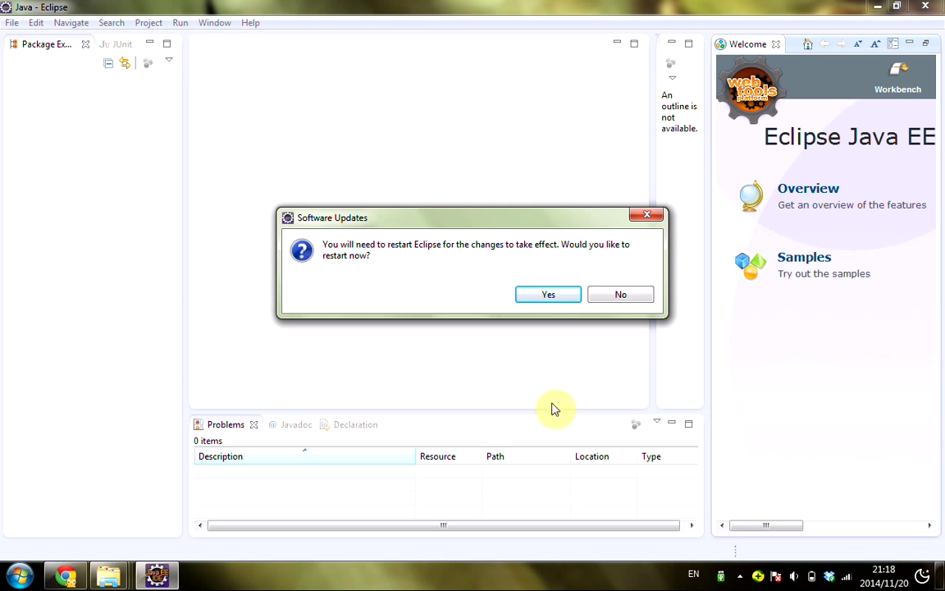
click(552, 296)
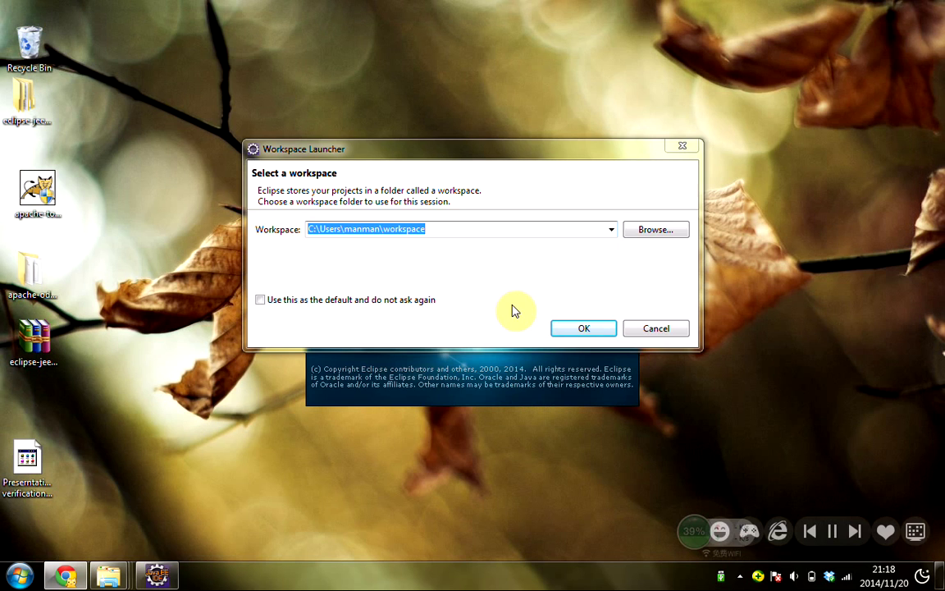
click(577, 328)
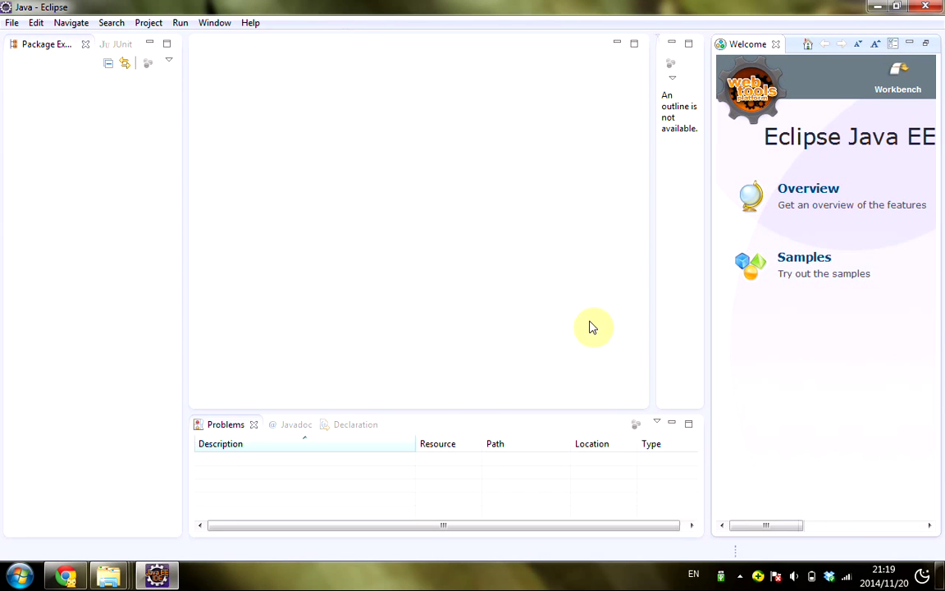
- Examine the BPEL 2.0 category among the new-item wizards, and close the wizard selection without creating anything
click(11, 22)
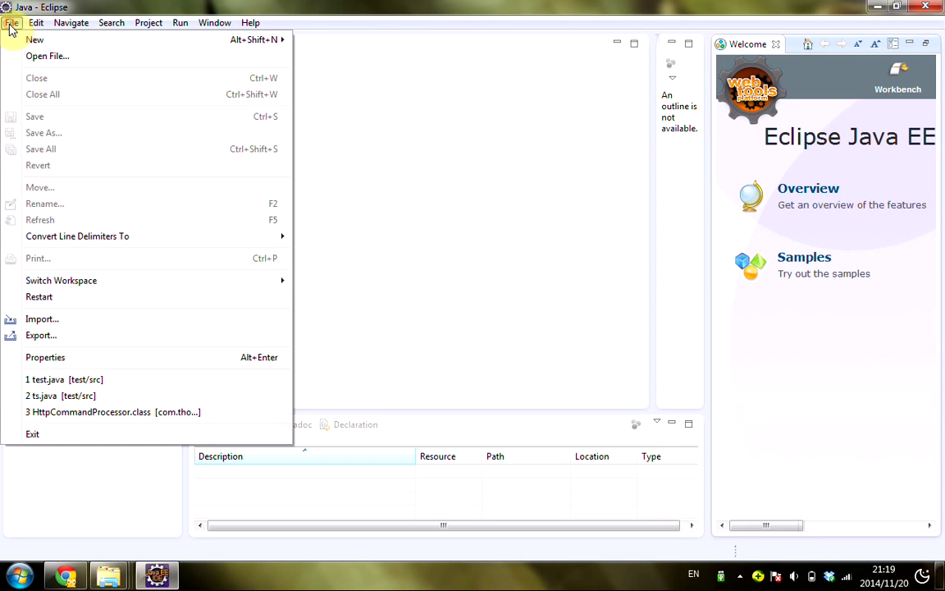
mouse_move(42, 37)
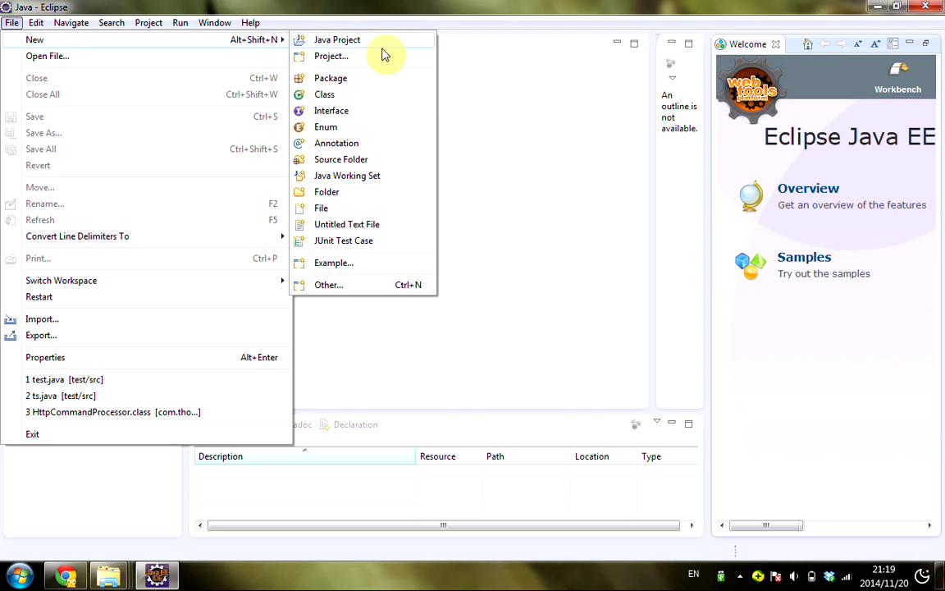
click(354, 287)
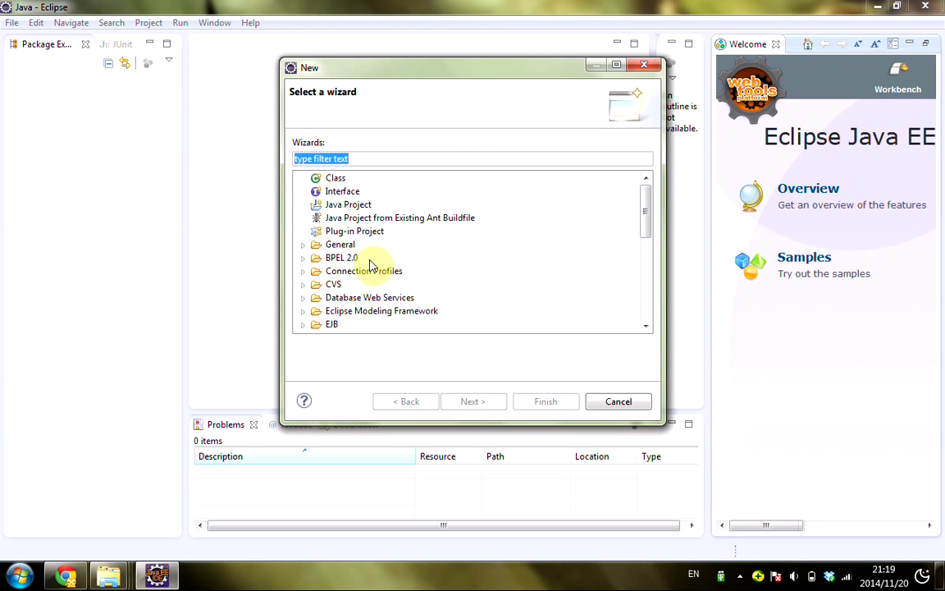
click(346, 257)
click(302, 260)
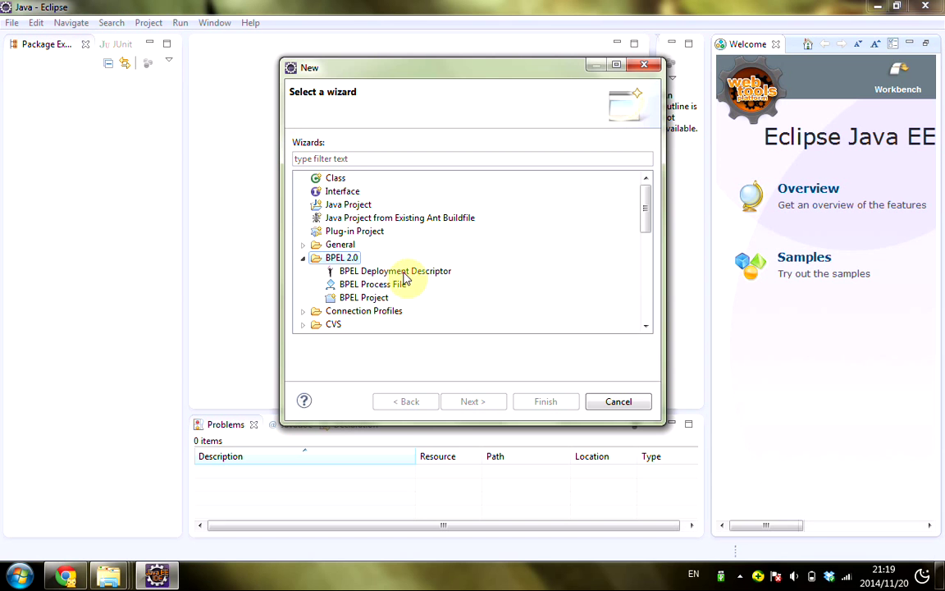
click(619, 402)
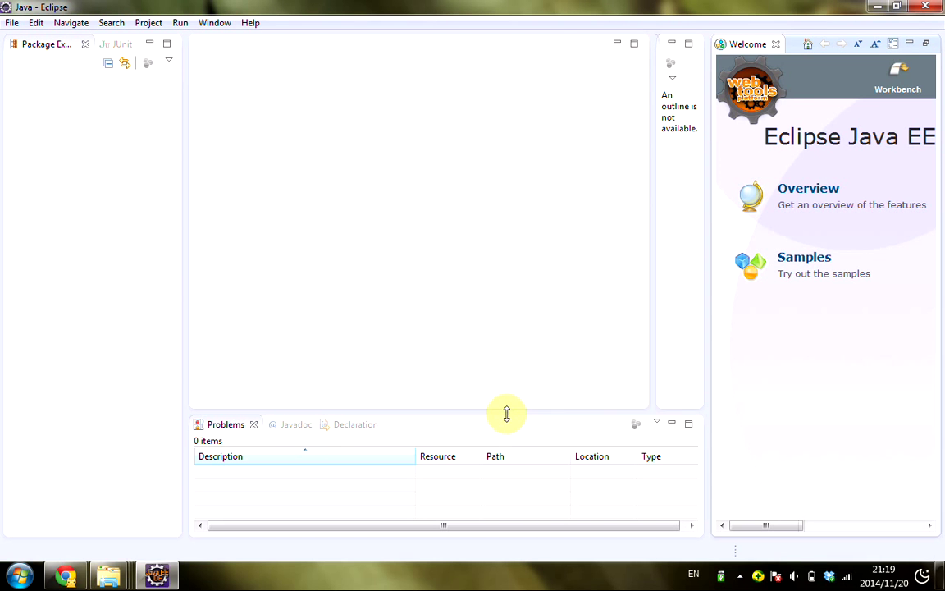
- Enlarge the view area below the editor, and show the Servers view there by filtering the available views for "ser"
drag(506, 414, 536, 350)
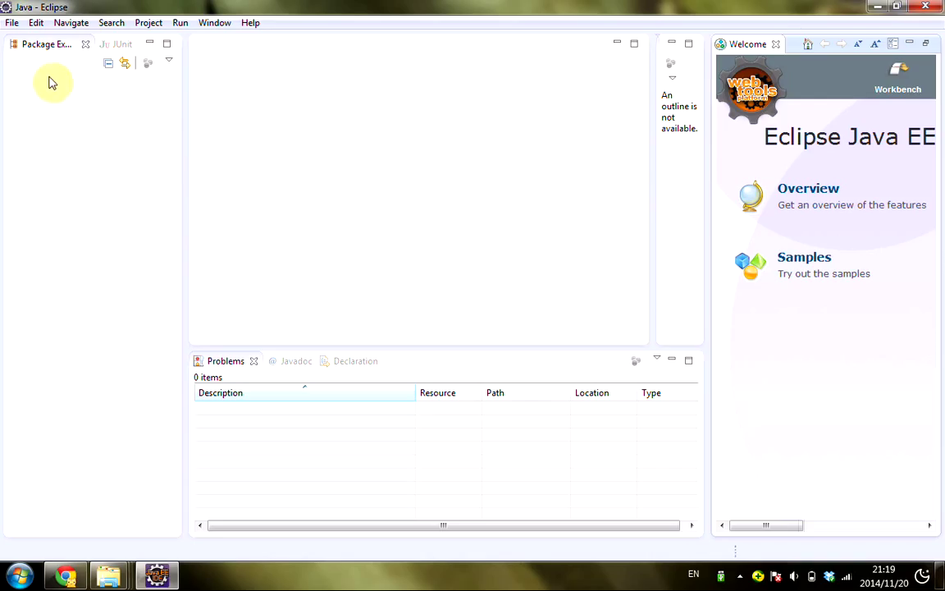
right_click(408, 366)
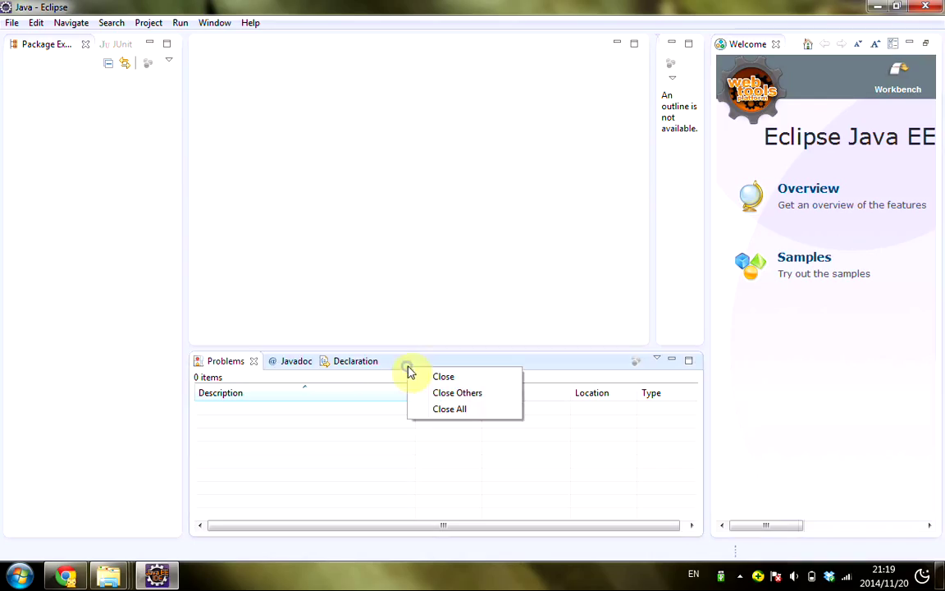
click(75, 23)
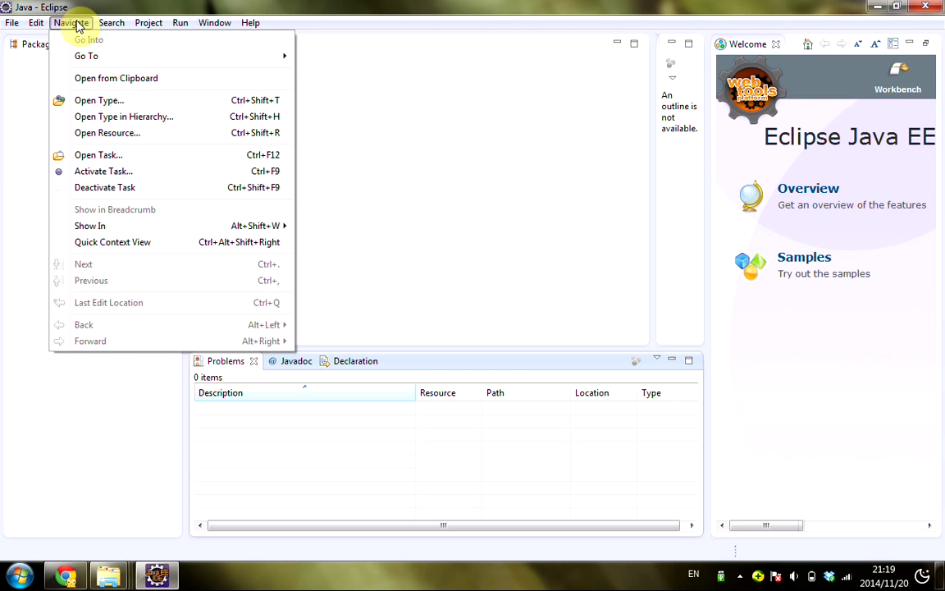
click(112, 22)
click(214, 23)
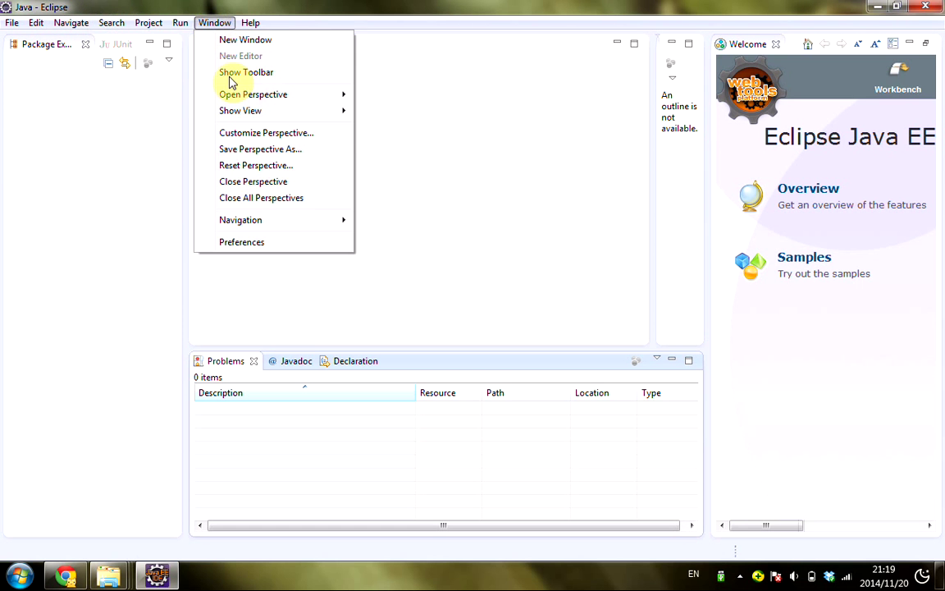
mouse_move(341, 113)
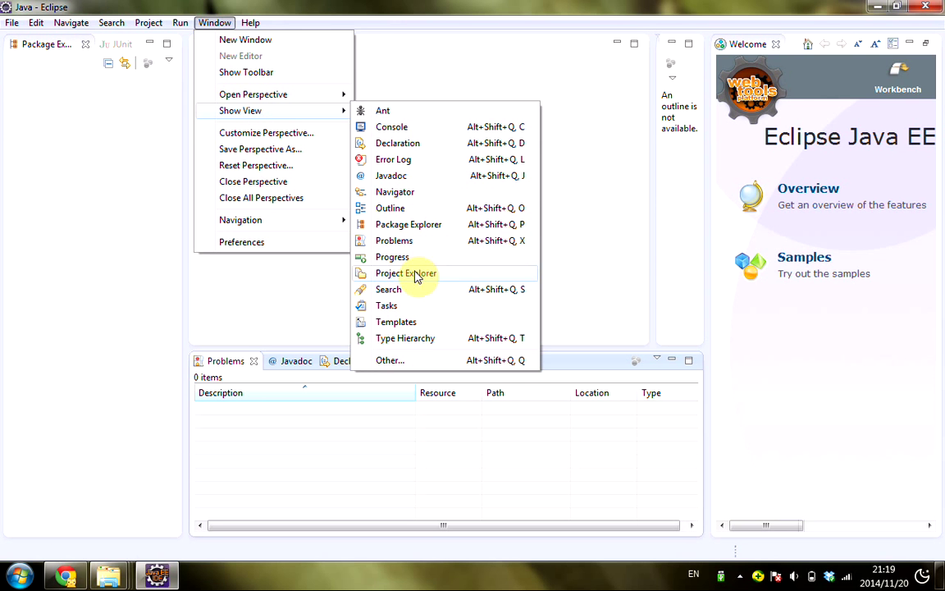
click(407, 362)
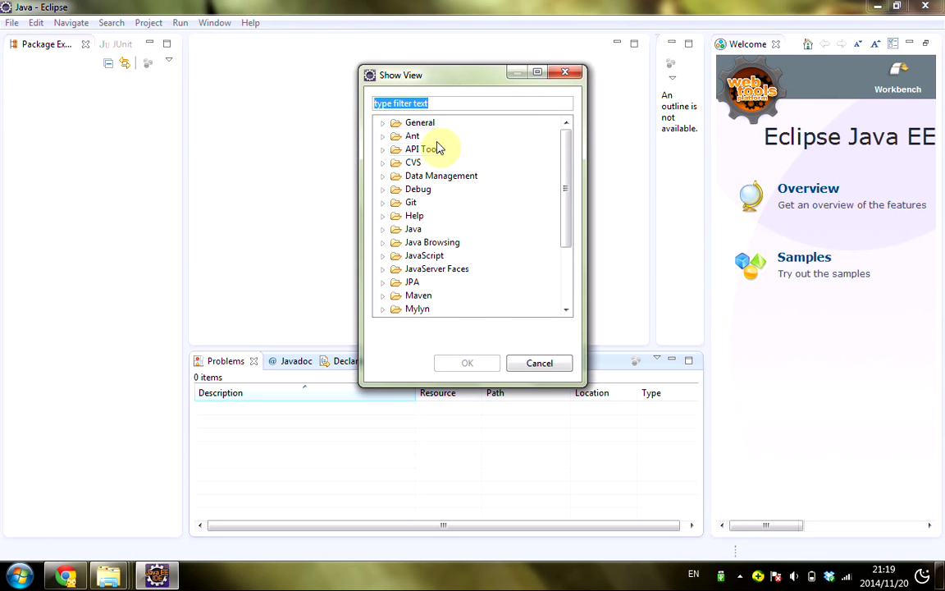
text(awe)
key(ctrl+a)
text(ser)
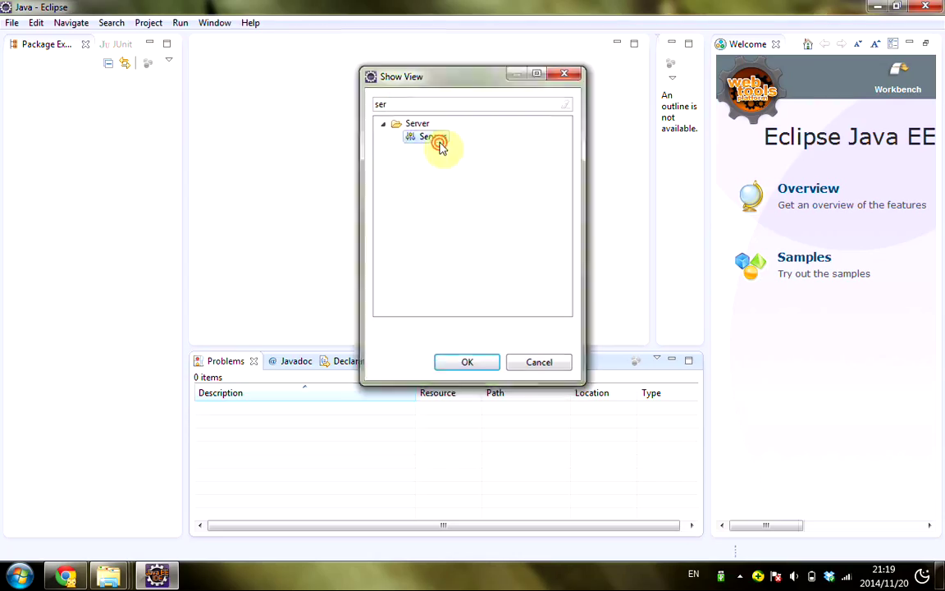
double_click(434, 138)
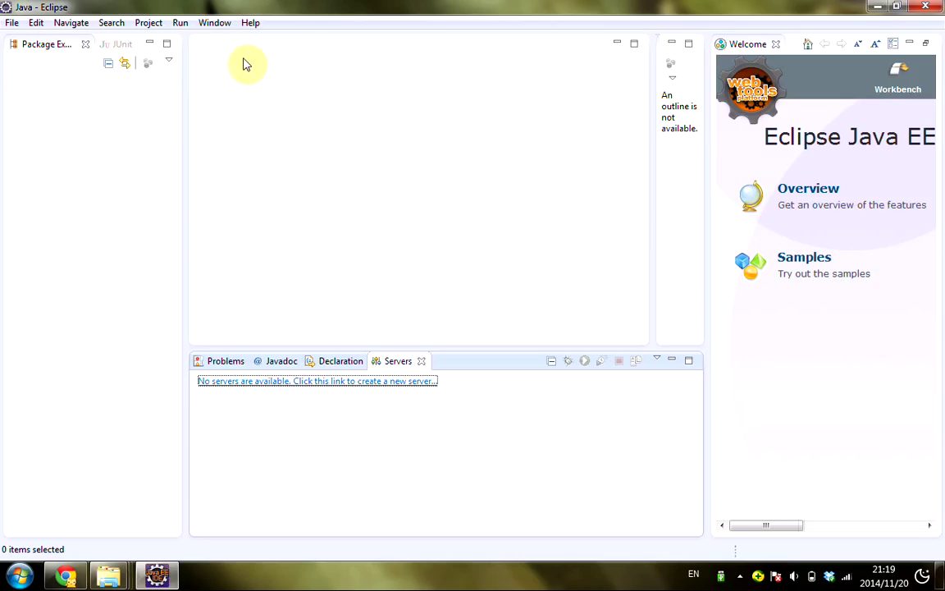
- Review where the Servers view is listed in the full list of available views, and close the list
click(244, 26)
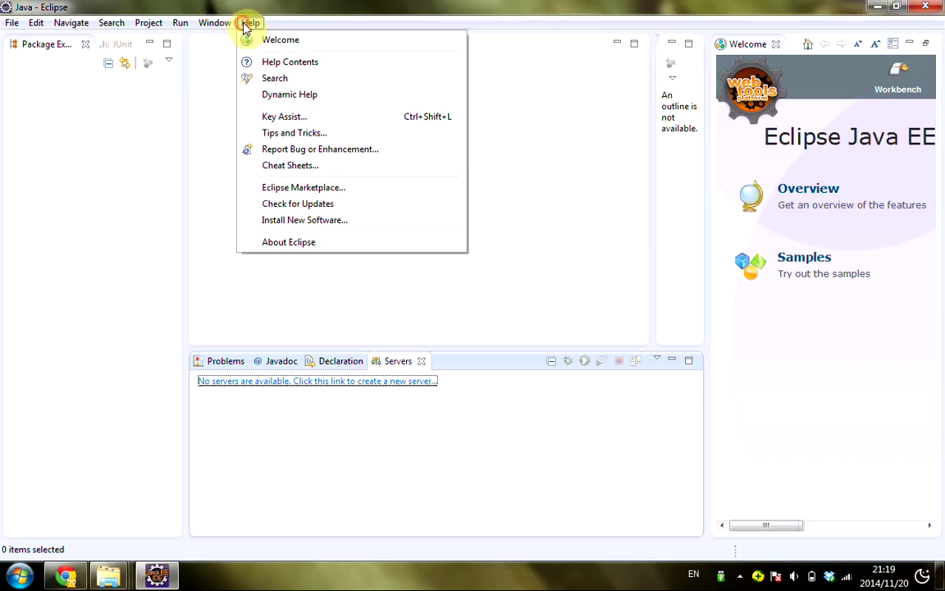
mouse_move(219, 28)
mouse_move(239, 120)
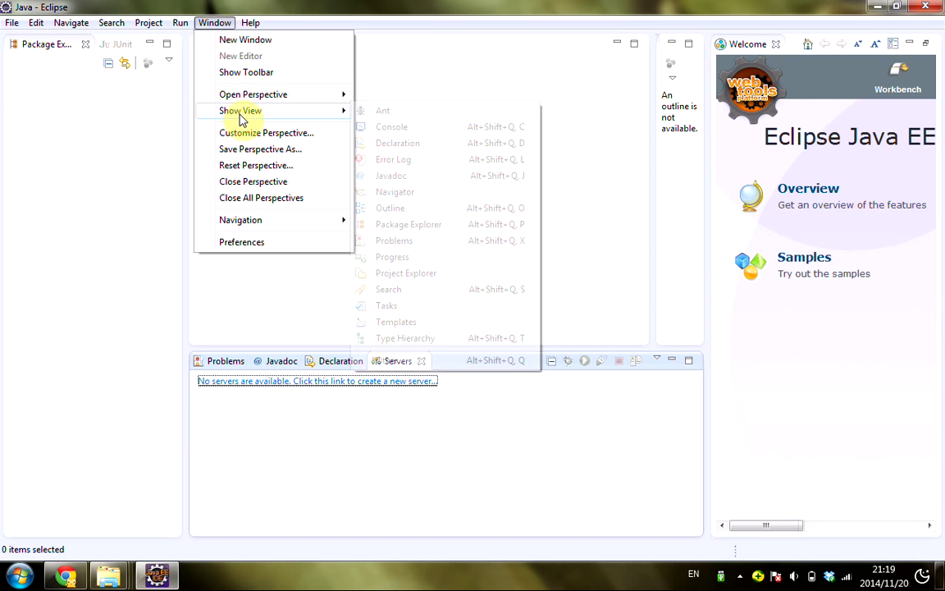
click(427, 362)
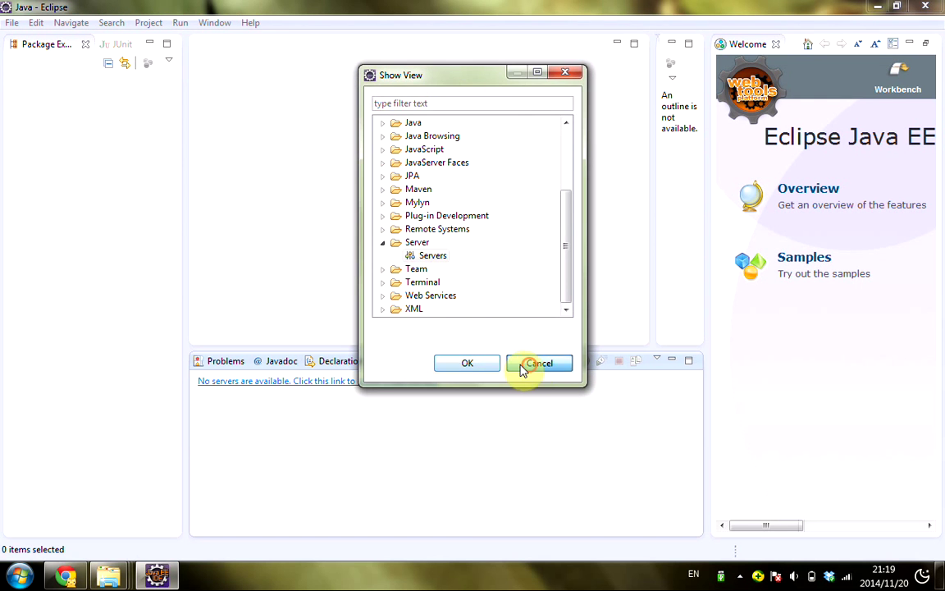
click(467, 362)
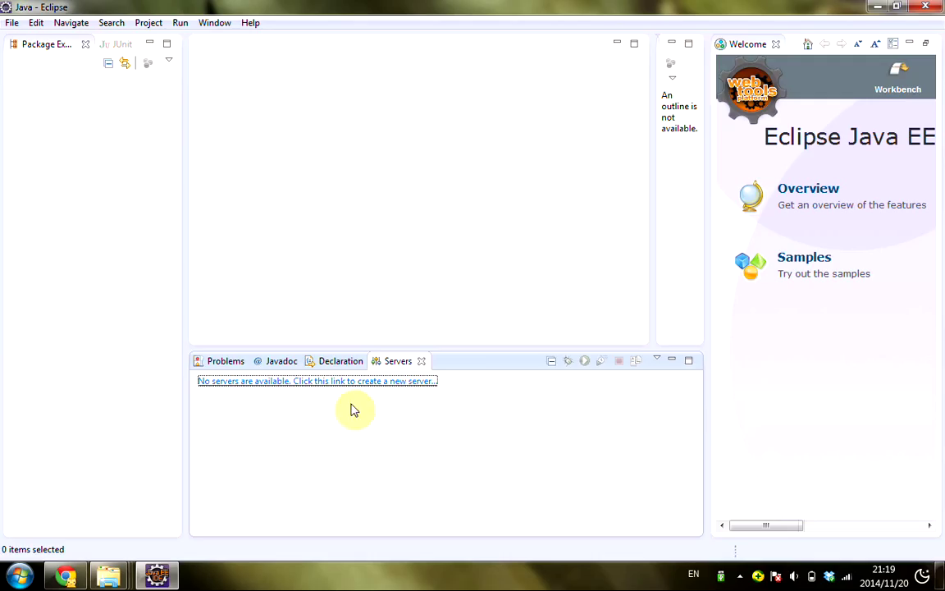
- Start defining a new Apache Ode v1.x Server on host localhost and set its port to 8082
click(410, 382)
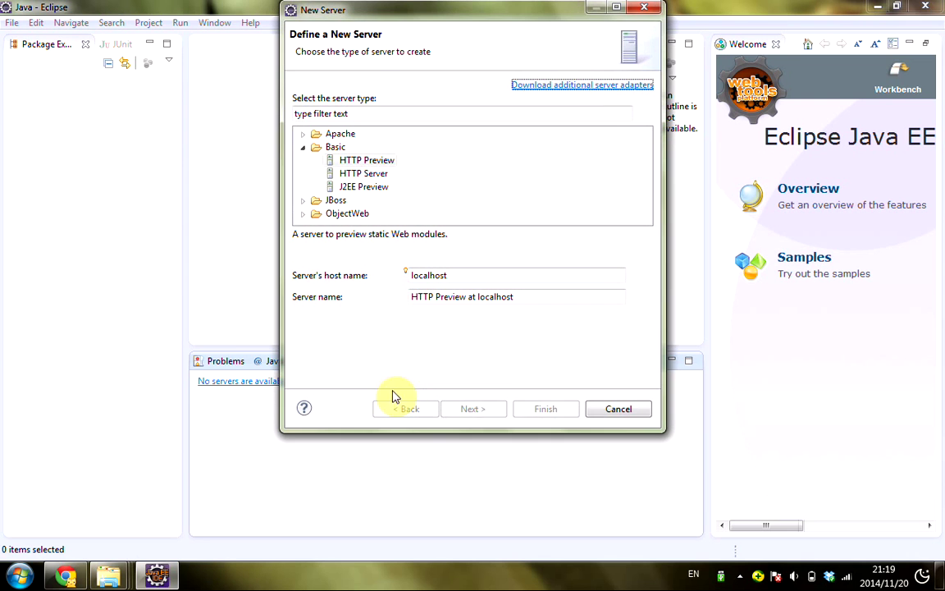
click(303, 135)
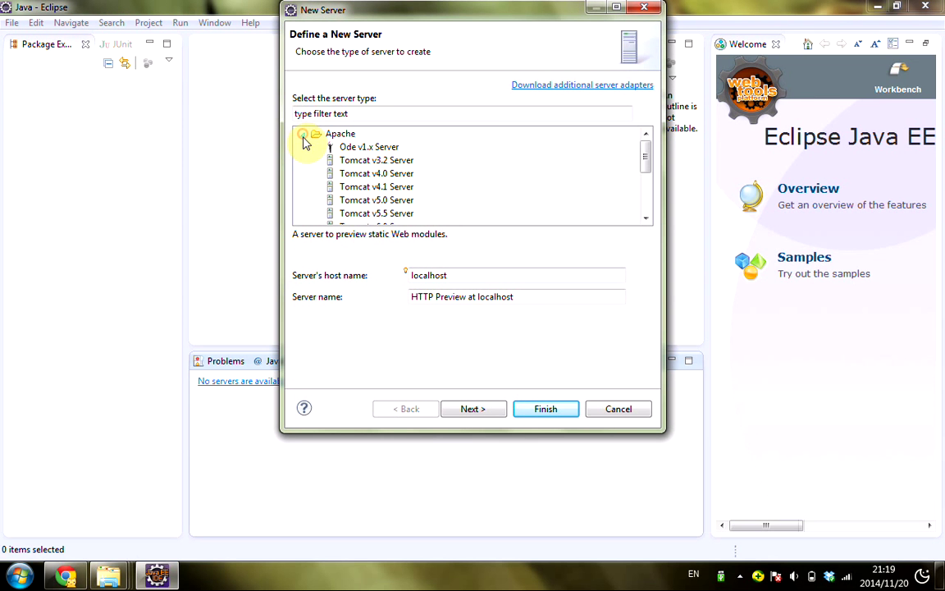
click(374, 148)
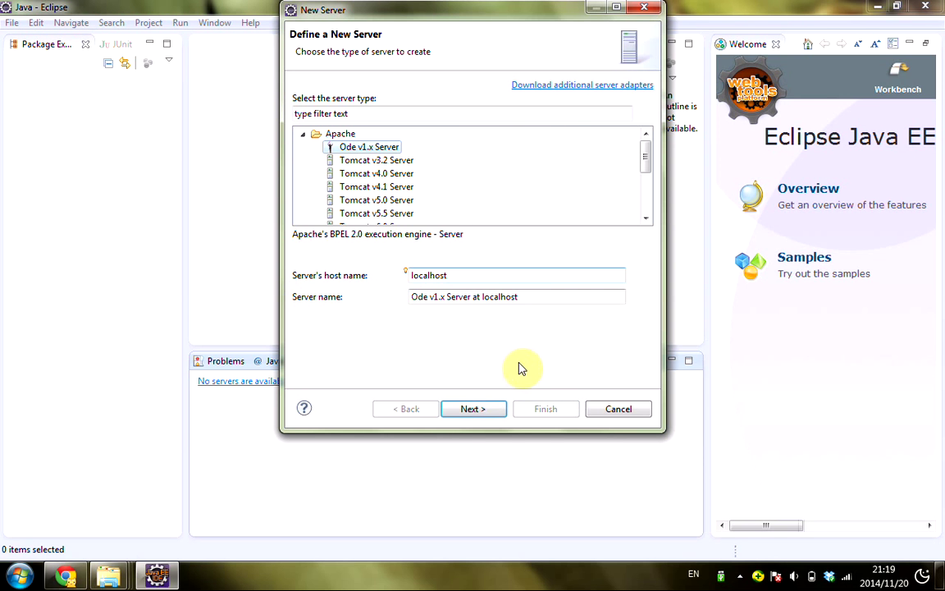
click(475, 407)
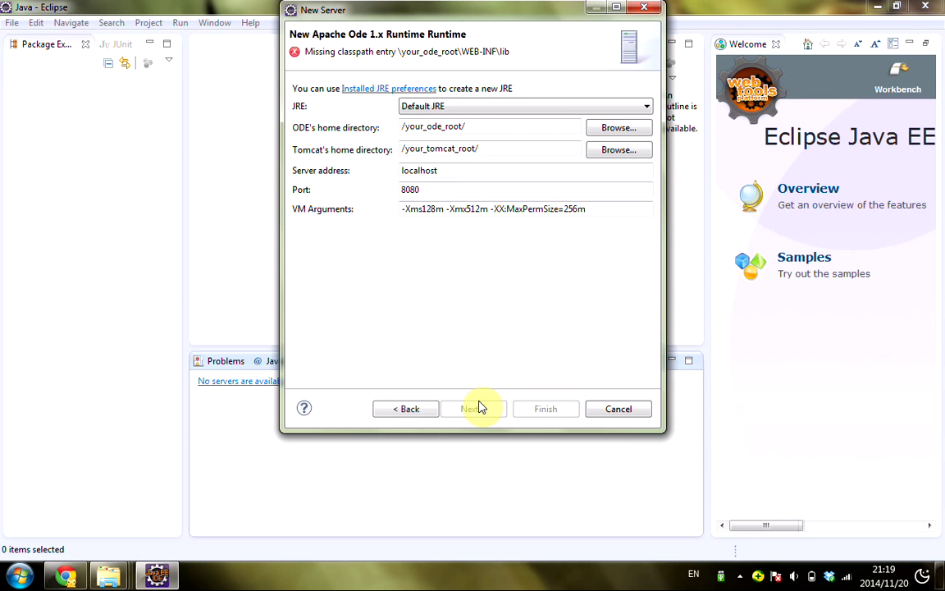
click(436, 189)
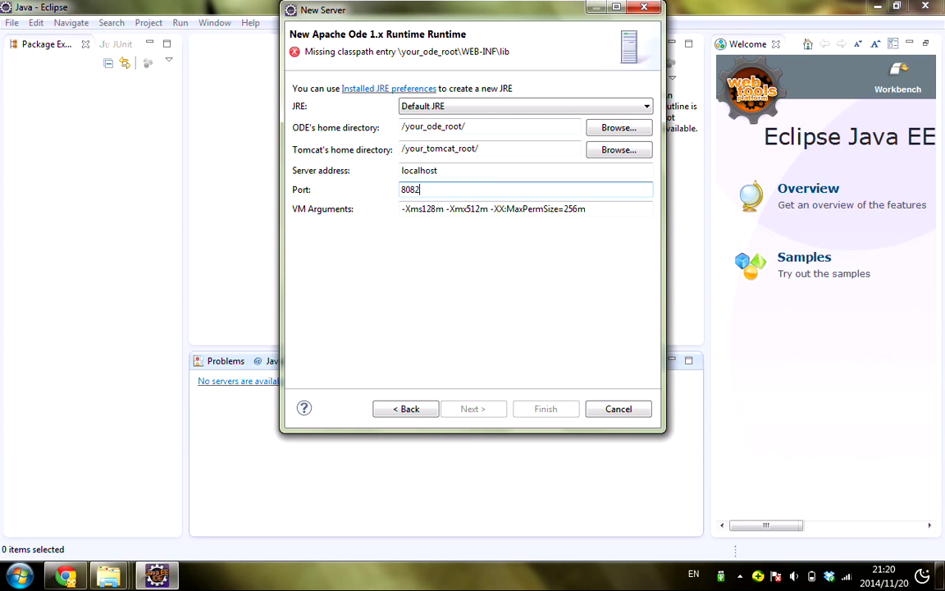
- Open the Program Files folder on drive C: in Windows Explorer to locate ODE's home directory
drag(487, 126, 347, 120)
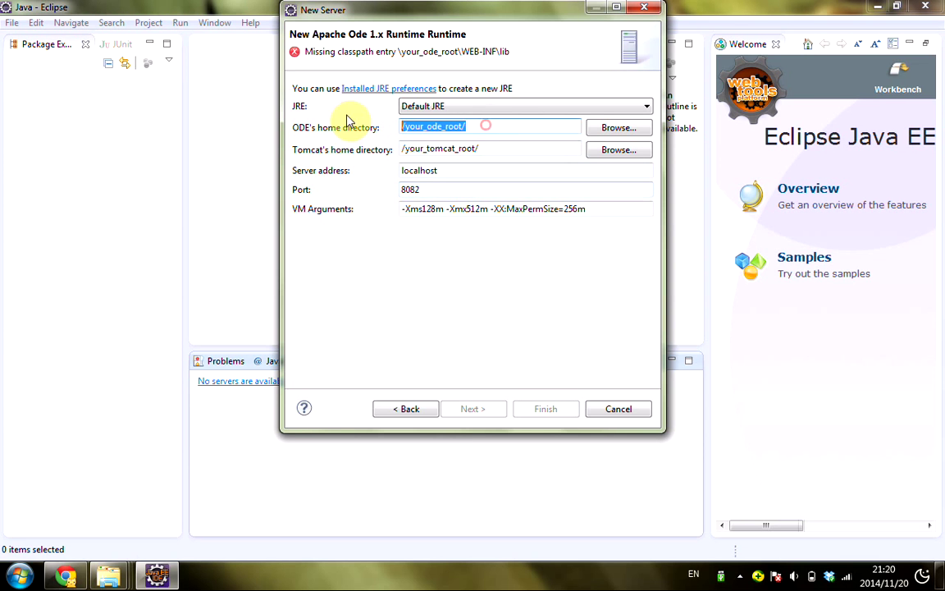
click(20, 576)
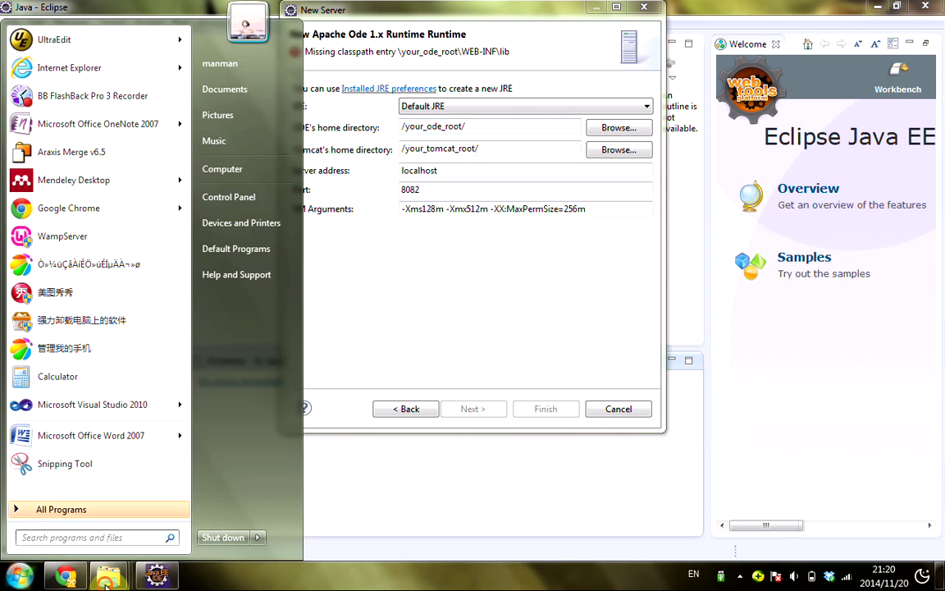
click(108, 579)
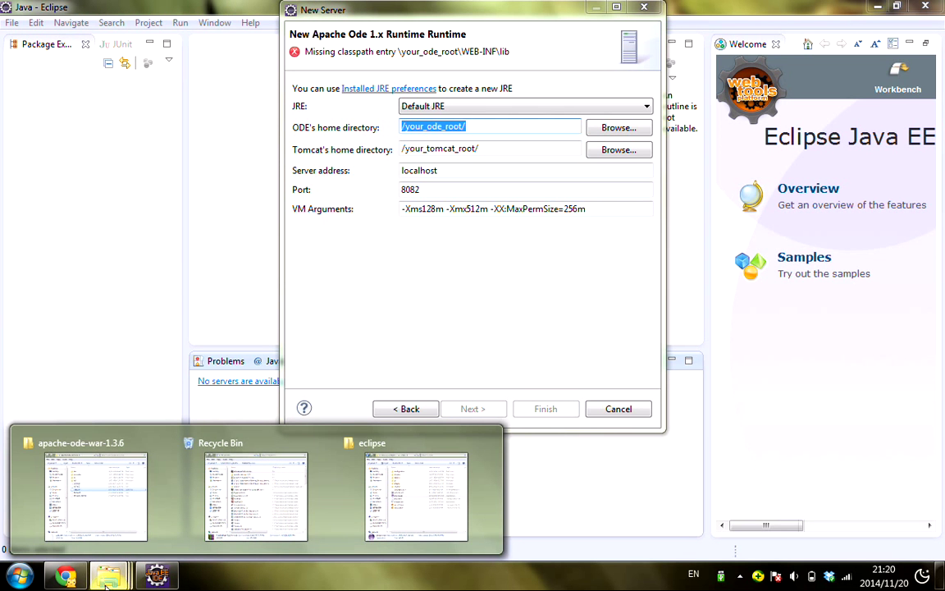
click(19, 577)
text(c:\)
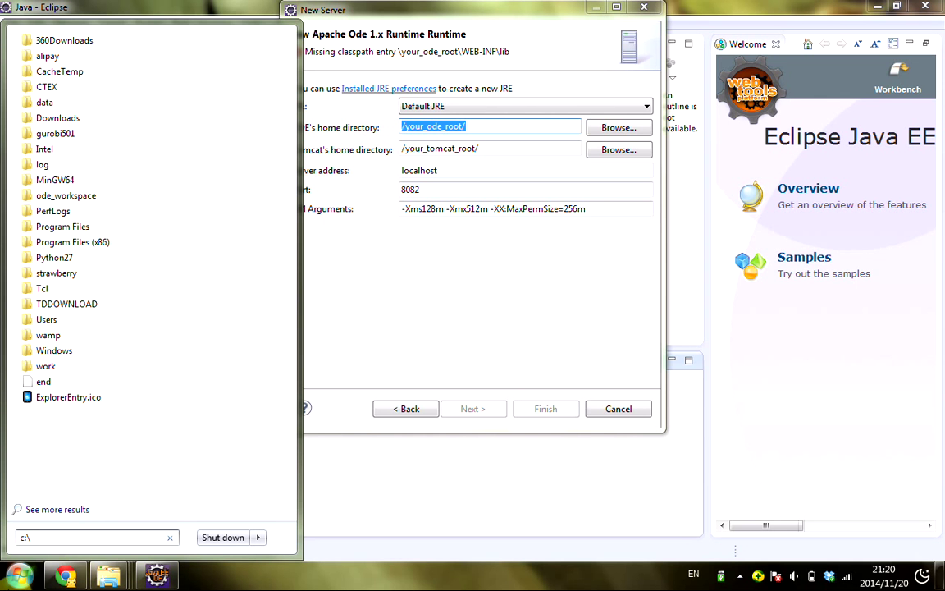
text(pro)
key(Return)
- Go to Apache Software Foundation\Tomcat 6.0\webapps\ode and copy the full path of the ode folder
click(566, 237)
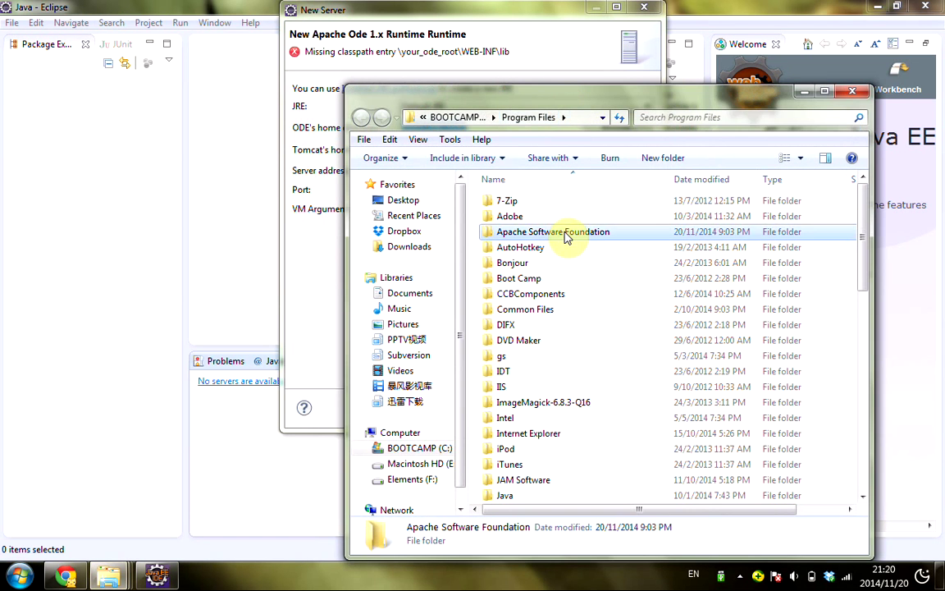
double_click(566, 237)
double_click(559, 203)
click(541, 280)
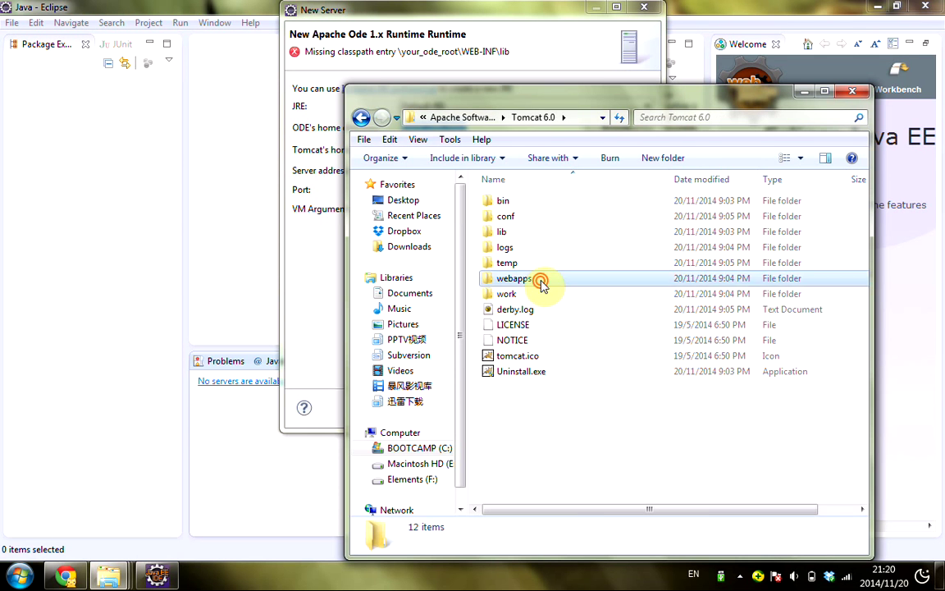
double_click(541, 281)
double_click(539, 235)
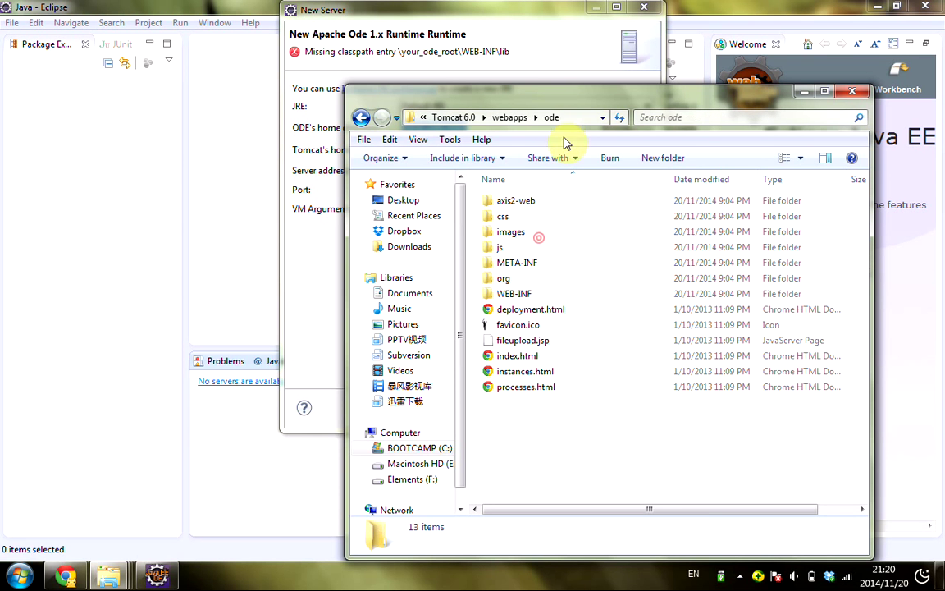
click(581, 117)
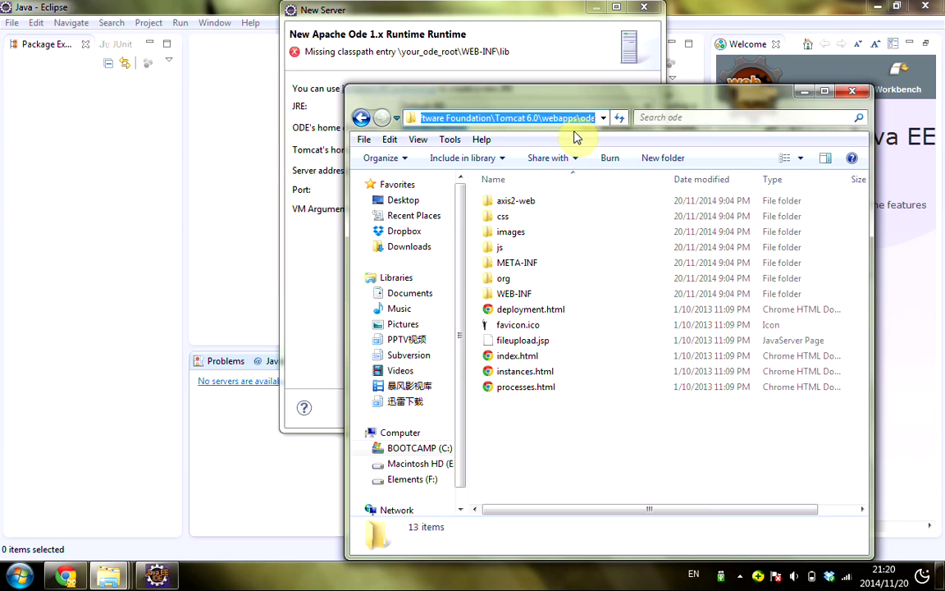
- In the server definition, set ODE's home directory to C:\Program Files\Apache Software Foundation\Tomcat 6.0\webapps\ode and Tomcat's home directory to its Tomcat 6.0 folder
click(439, 17)
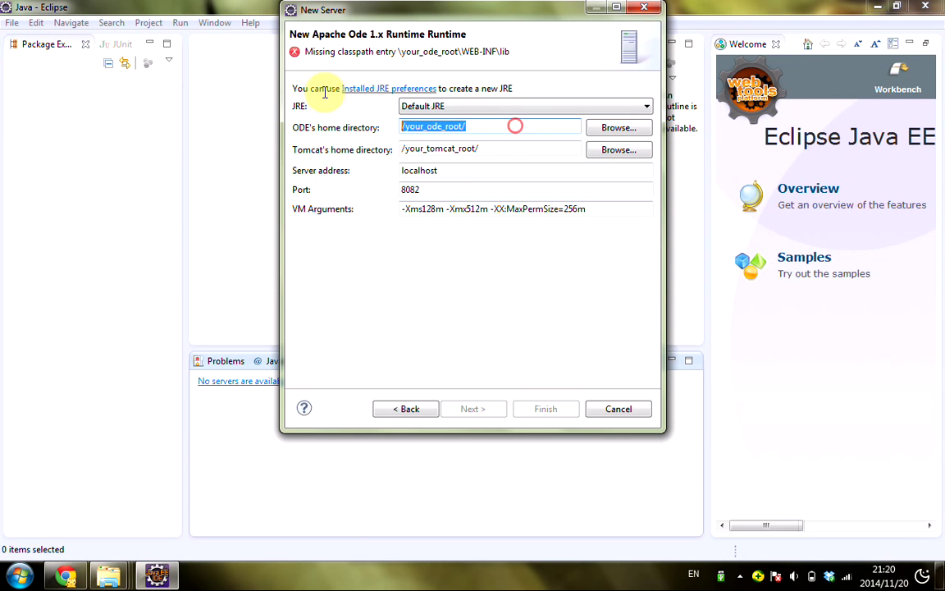
text(C:\Program Files\Apache Software Foundation\Tomcat 6.0\webapps\ode)
double_click(528, 148)
text(C:\Program Files\Apache Software Foundation\Tomcat 6.0\webapps\ode)
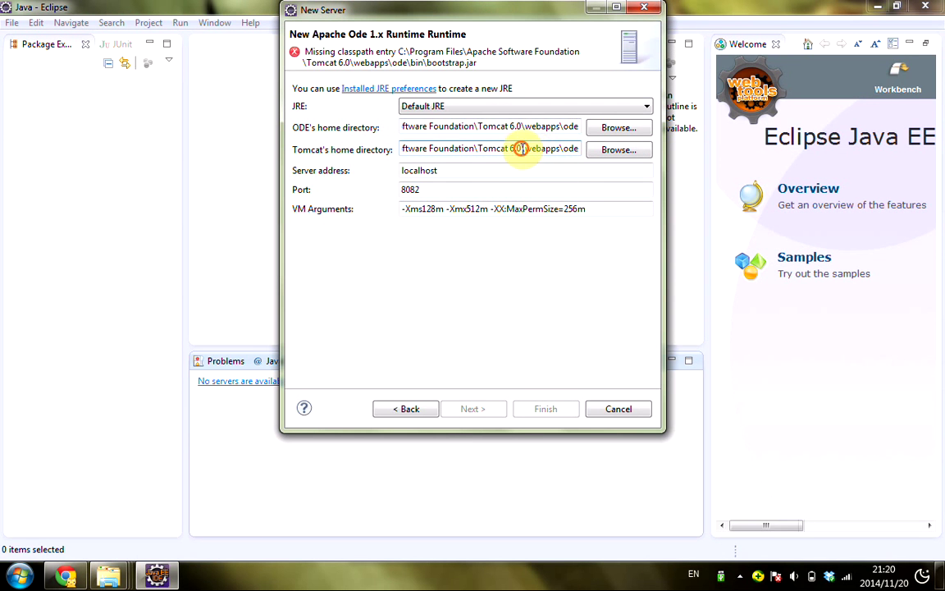
drag(520, 147, 611, 164)
key(BackSpace)
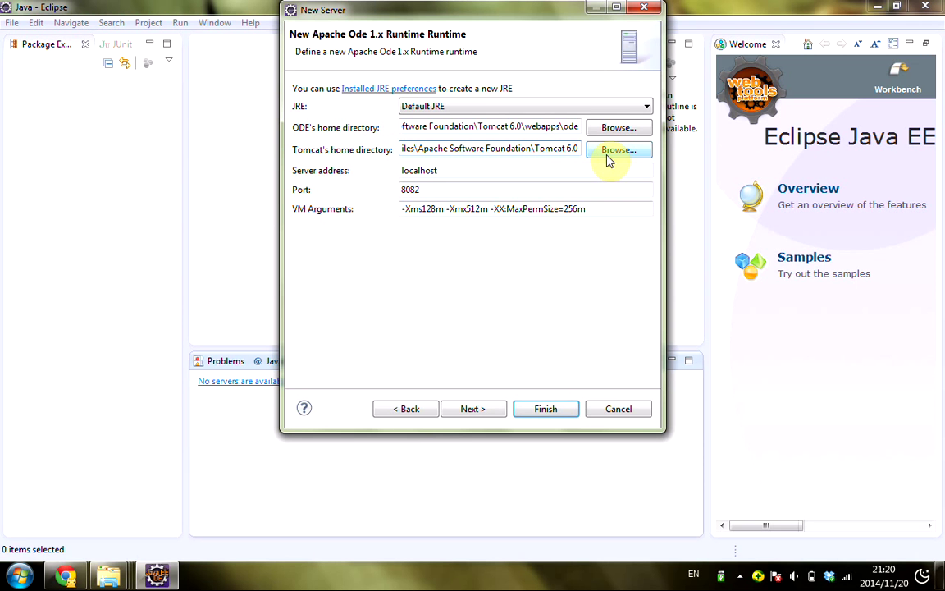
- Continue through the remaining server pages without configuring any resources, and finish creating the Ode server
click(473, 408)
click(484, 409)
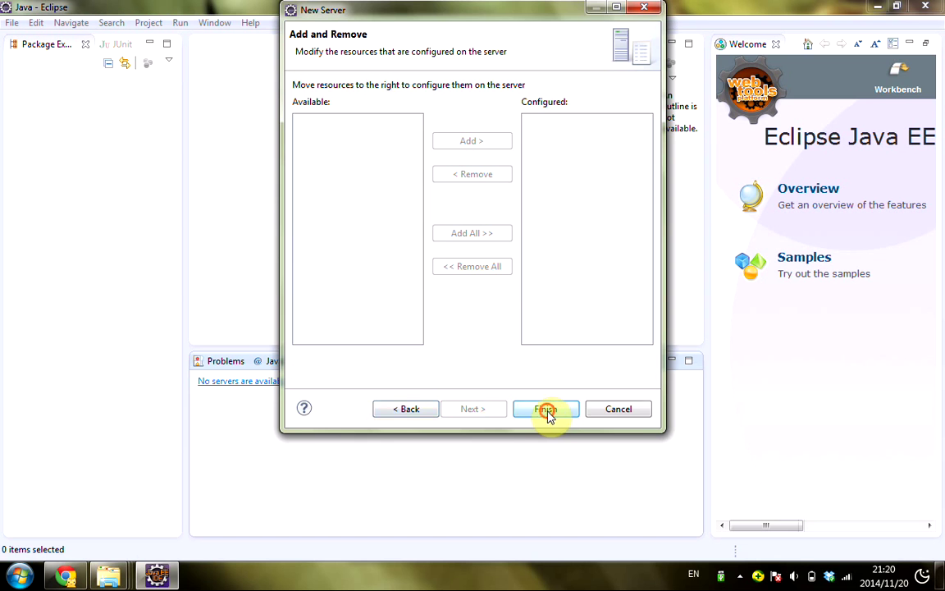
click(546, 411)
- Start the Ode v1.x server at localhost and inspect its startup output in the console
right_click(299, 384)
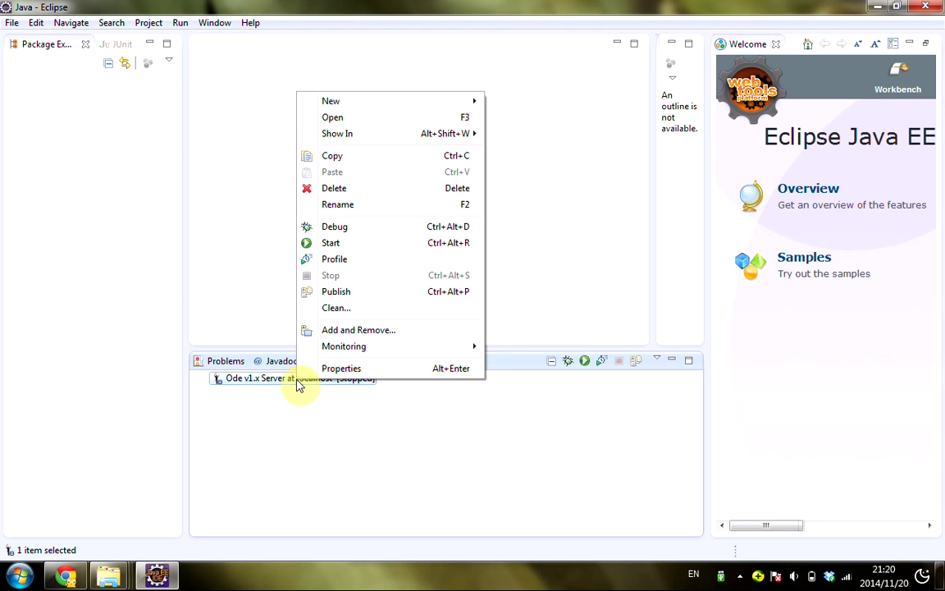
click(367, 244)
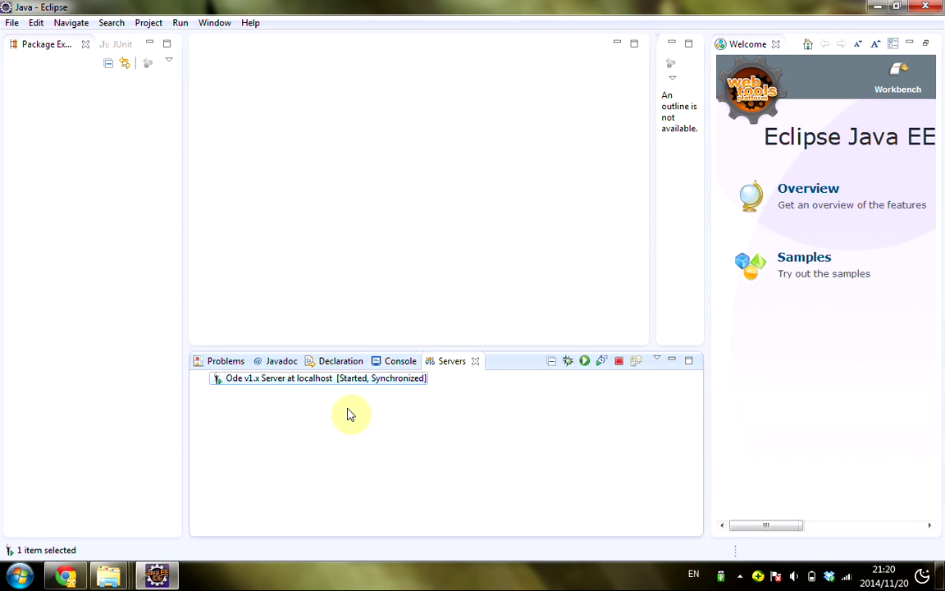
click(398, 361)
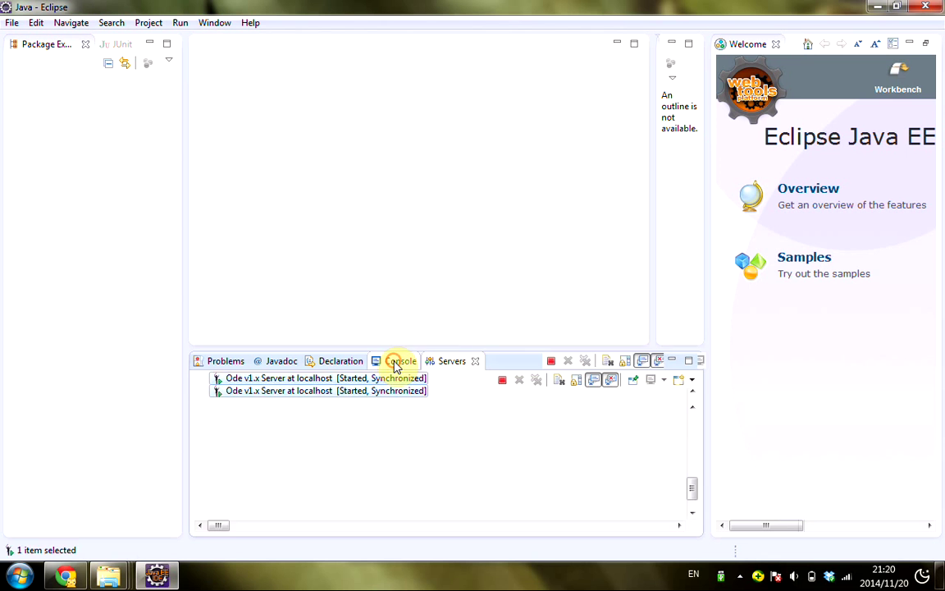
click(439, 361)
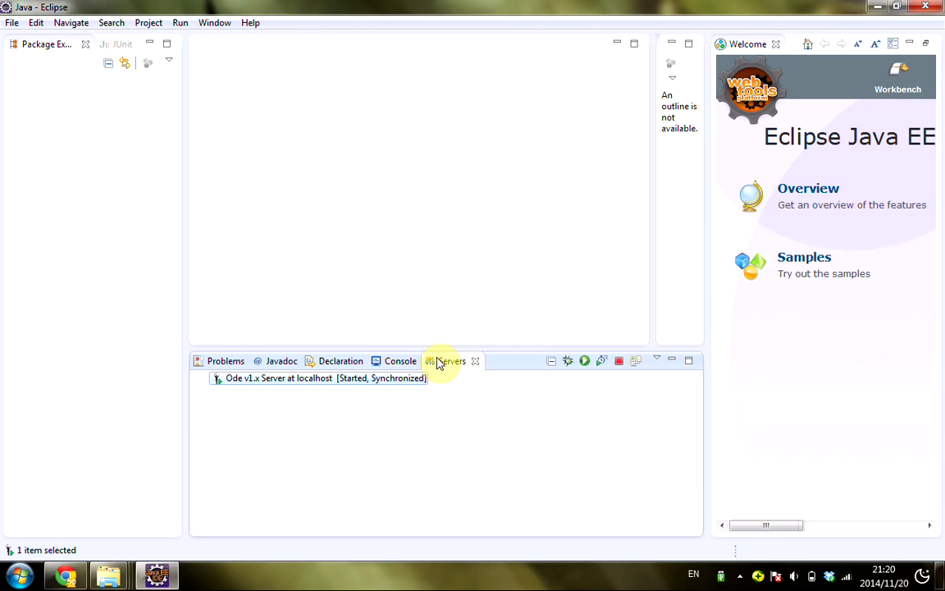
click(276, 361)
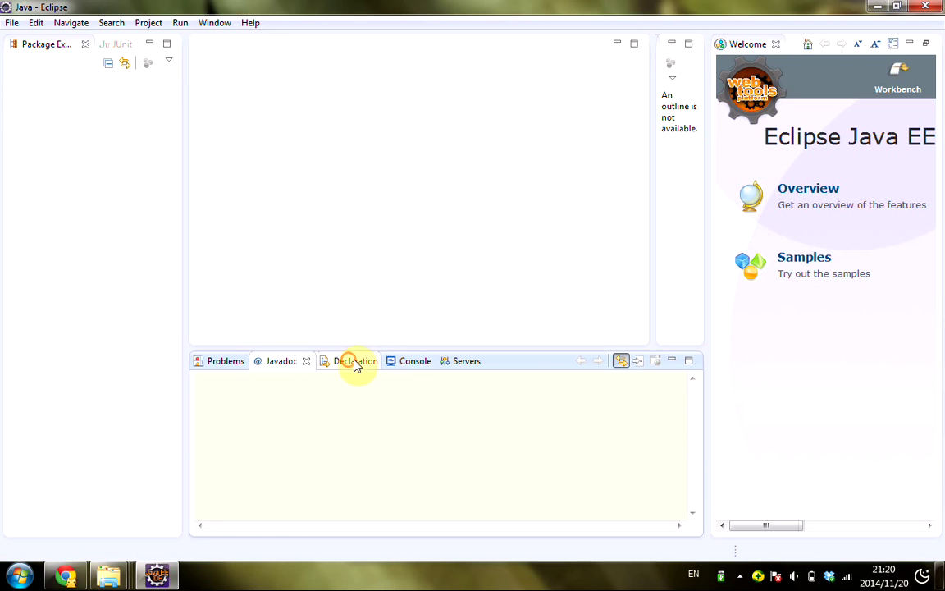
click(356, 362)
click(414, 363)
click(463, 363)
right_click(398, 376)
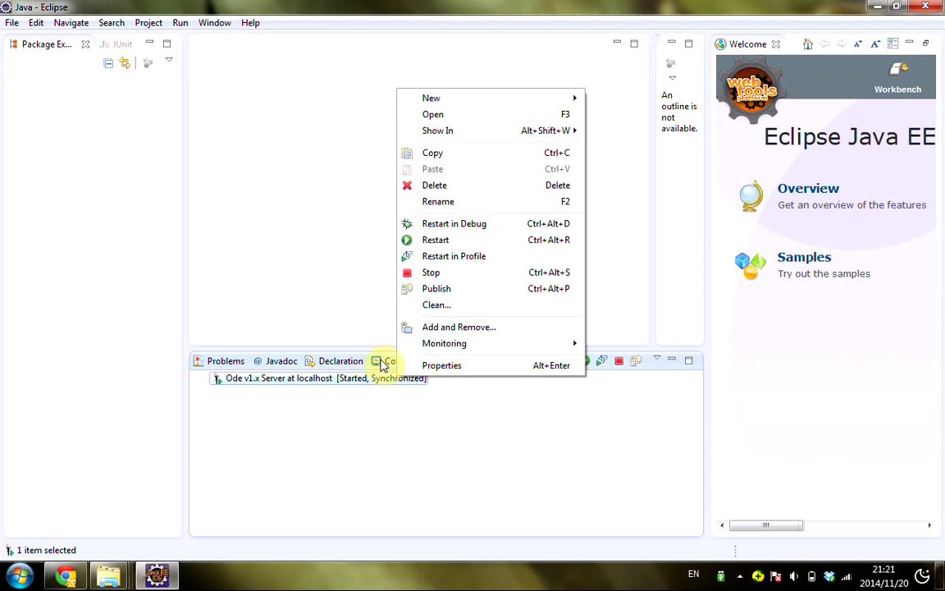
click(383, 362)
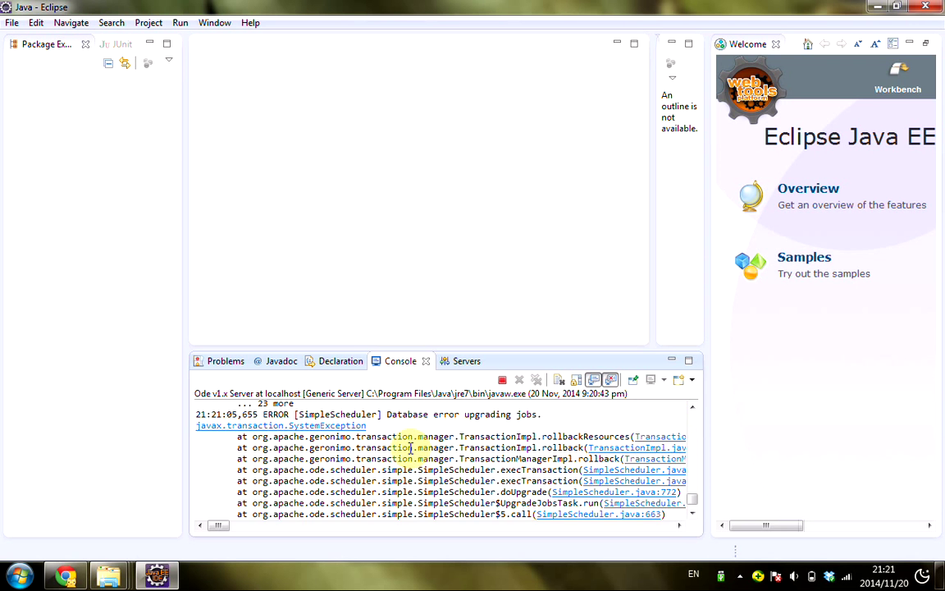
- Stop the running Ode server and exit Eclipse, confirming the exit
click(502, 384)
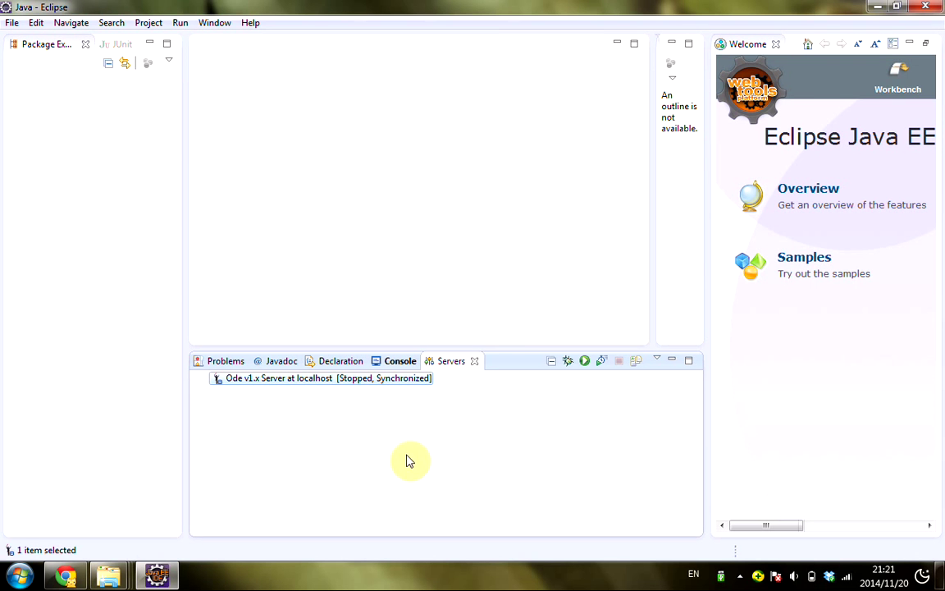
click(926, 7)
click(550, 298)
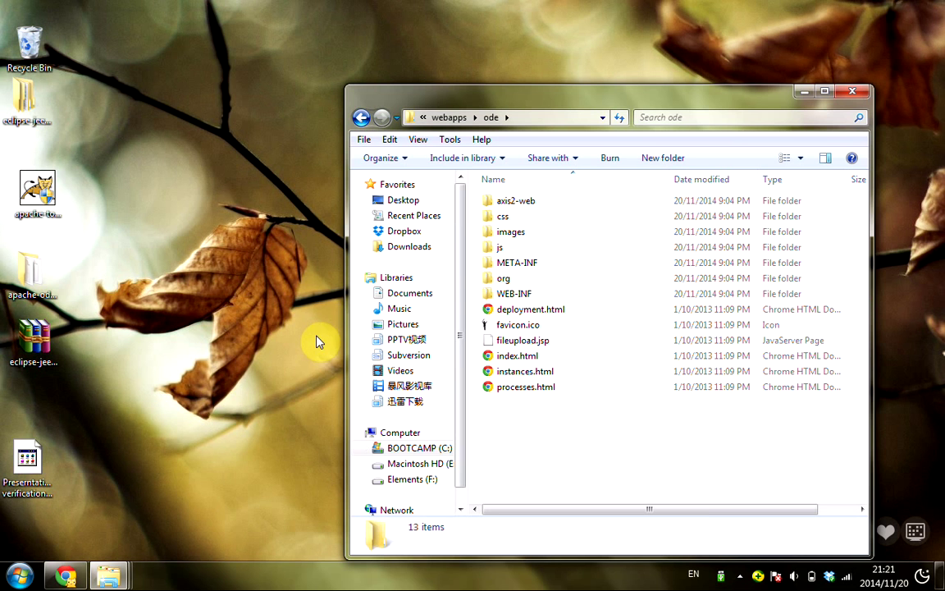
- Open the eclipse folder inside the desktop's extracted eclipse-jee-kepler-SR2 folder and run eclipse.exe as administrator
double_click(26, 113)
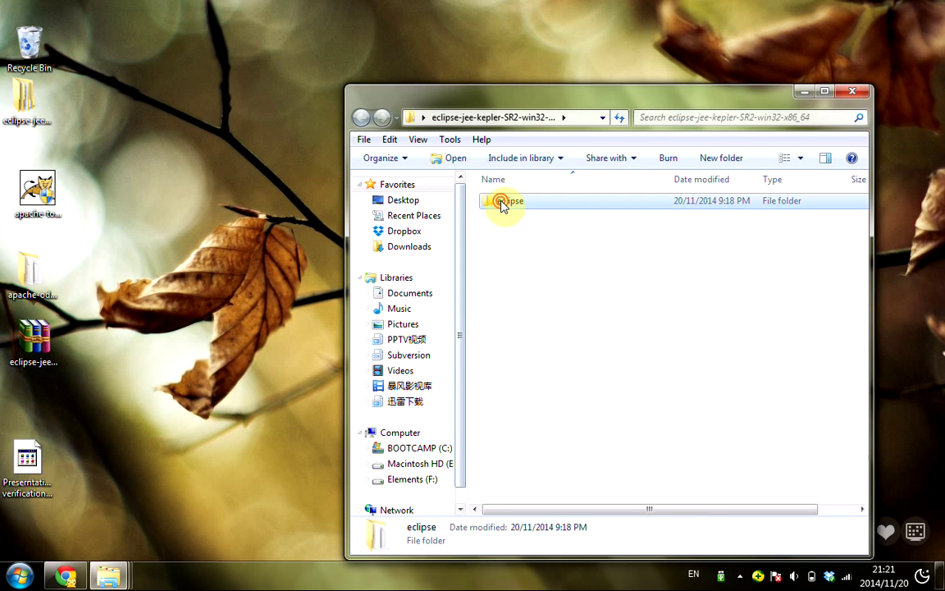
double_click(504, 202)
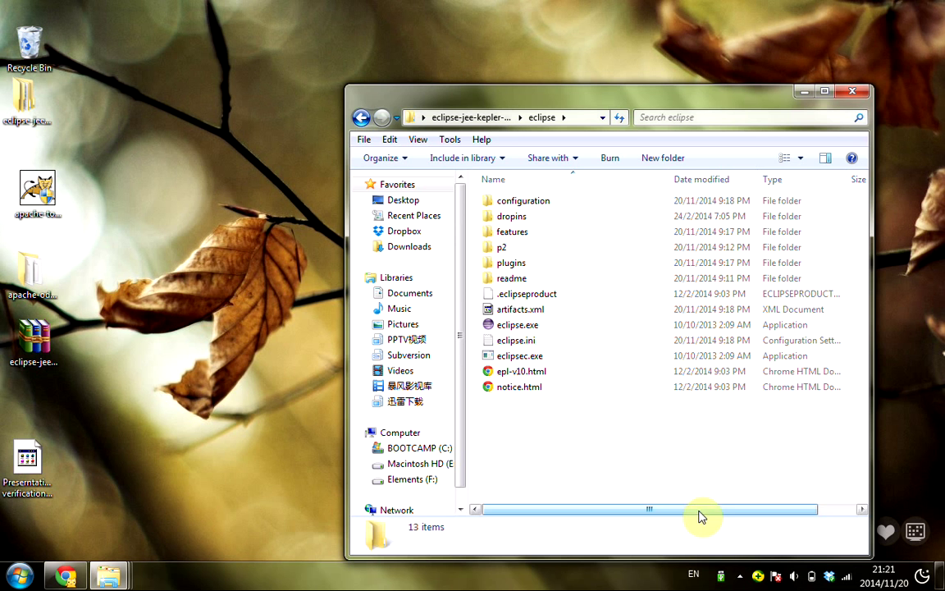
right_click(526, 328)
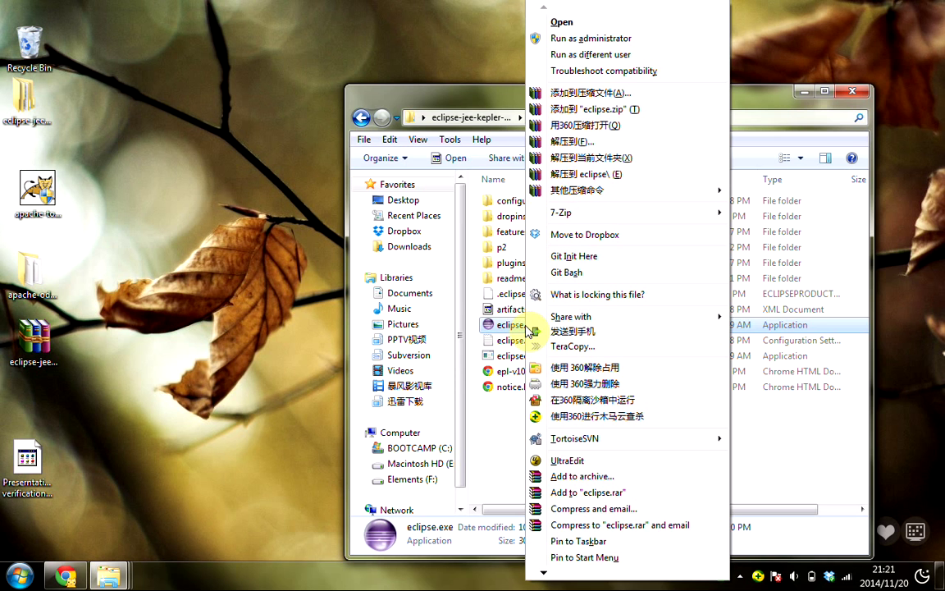
click(585, 41)
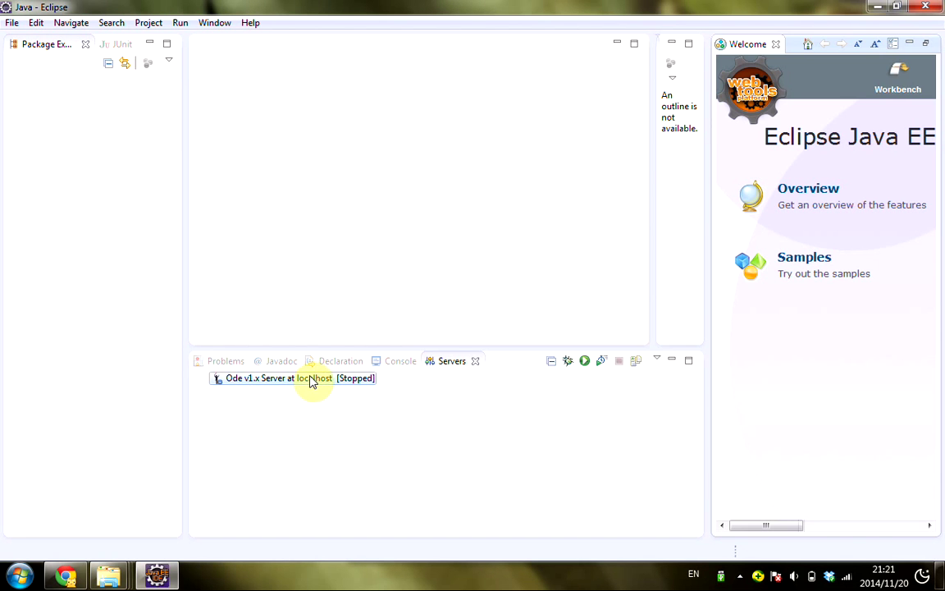
- Start the Ode v1.x server from the relaunched Eclipse and show its startup log in the console
right_click(311, 383)
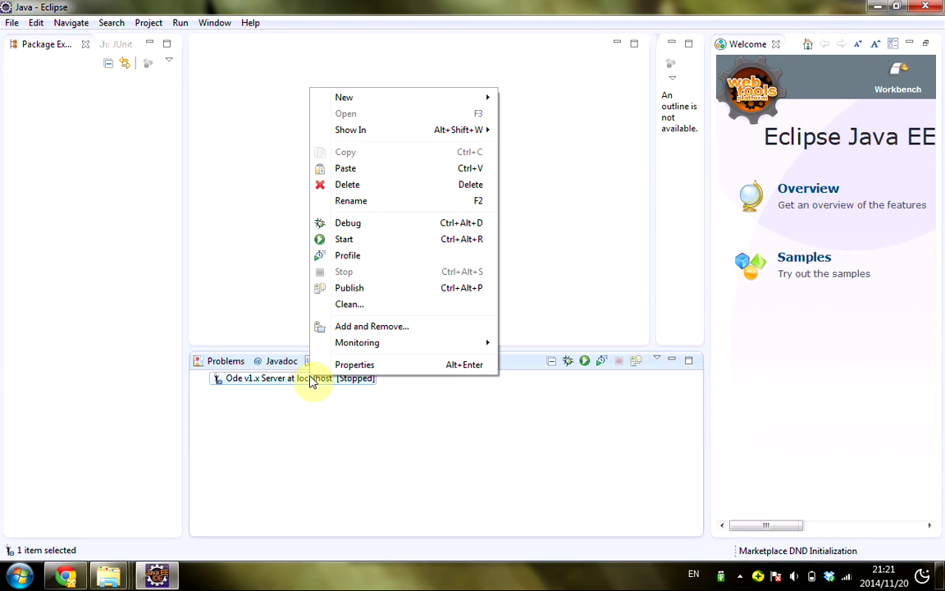
click(346, 240)
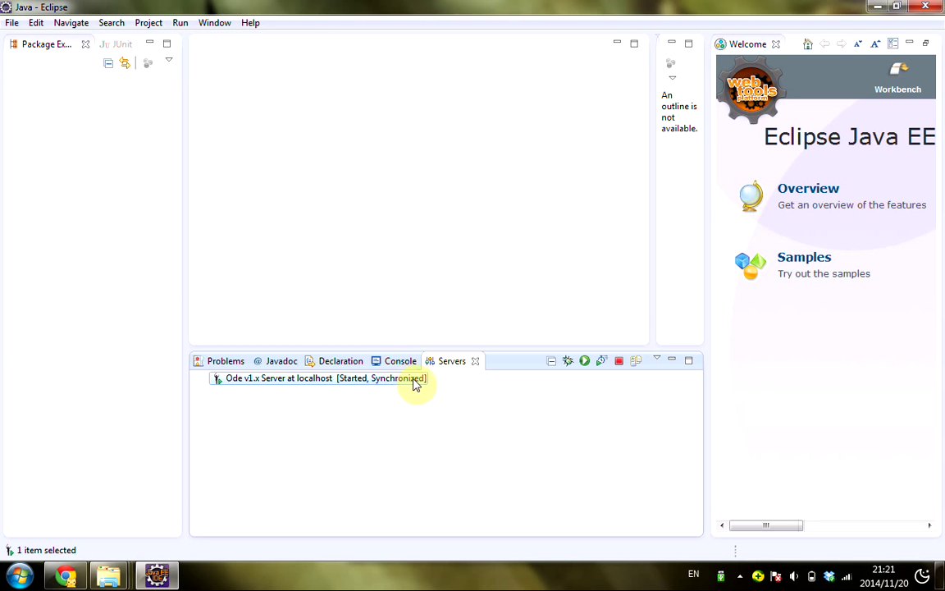
click(382, 361)
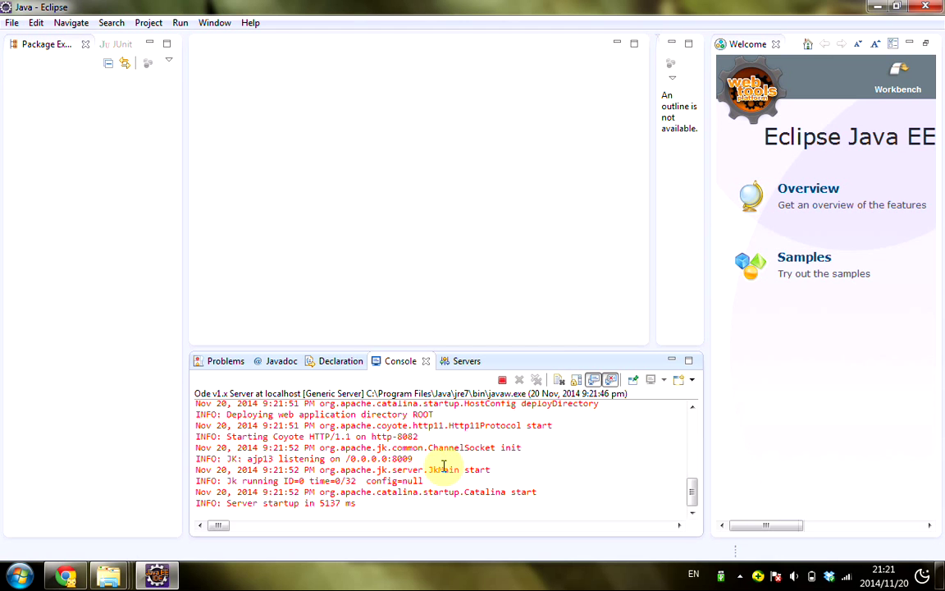